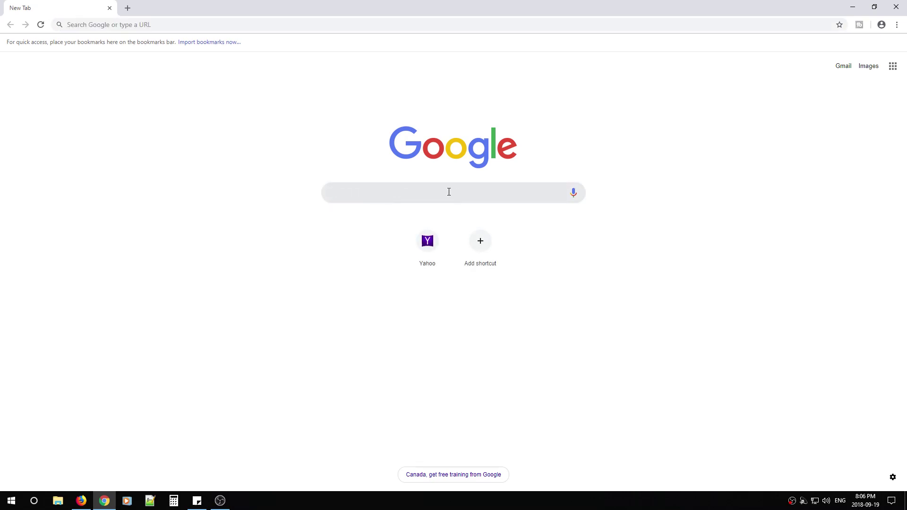
Search for umatrix in the Chrome Web Store and add the uMatrix extension to Chrome.
text(umatrix)
key(Return)
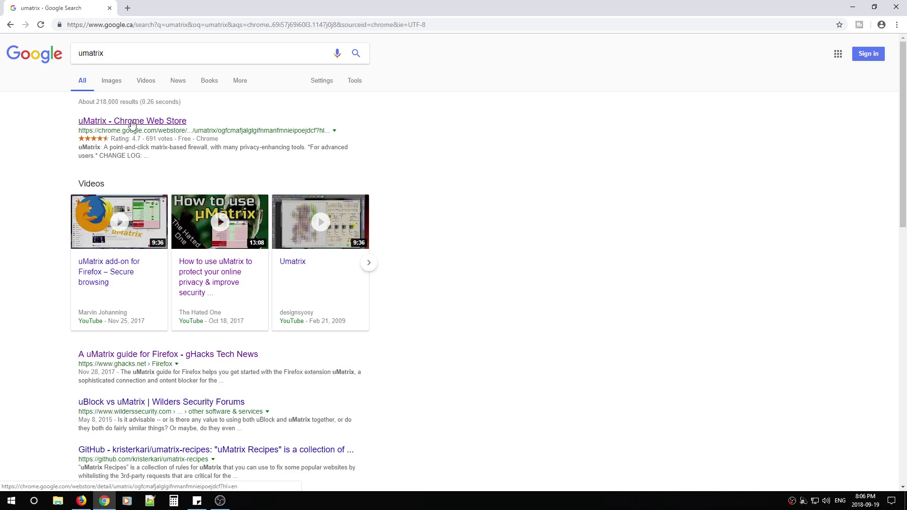
click(132, 122)
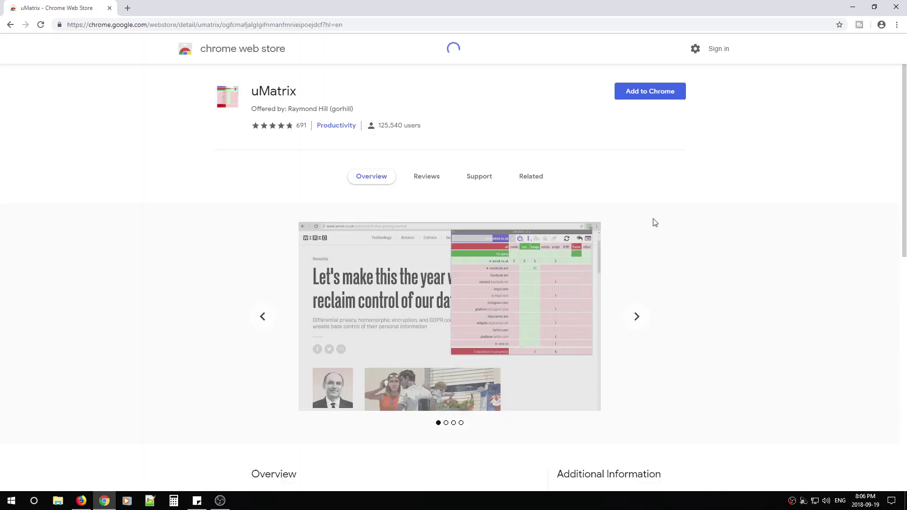
click(651, 93)
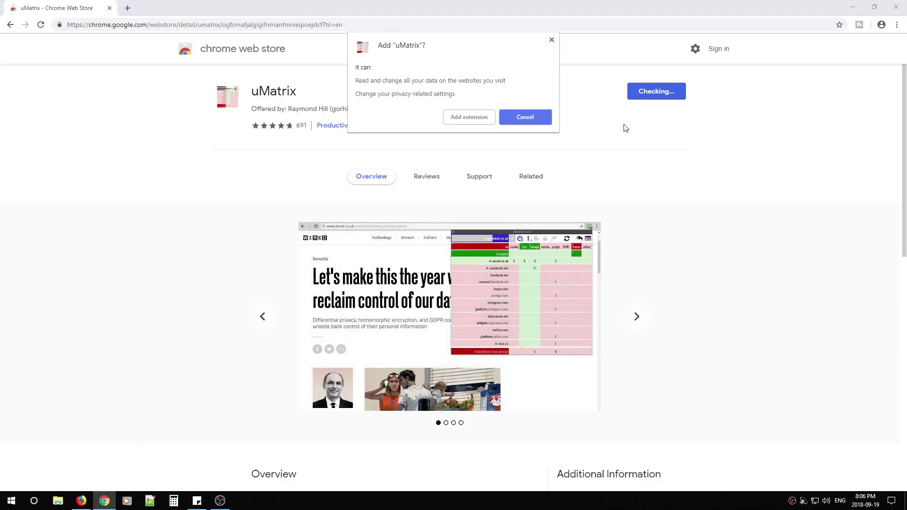
click(466, 118)
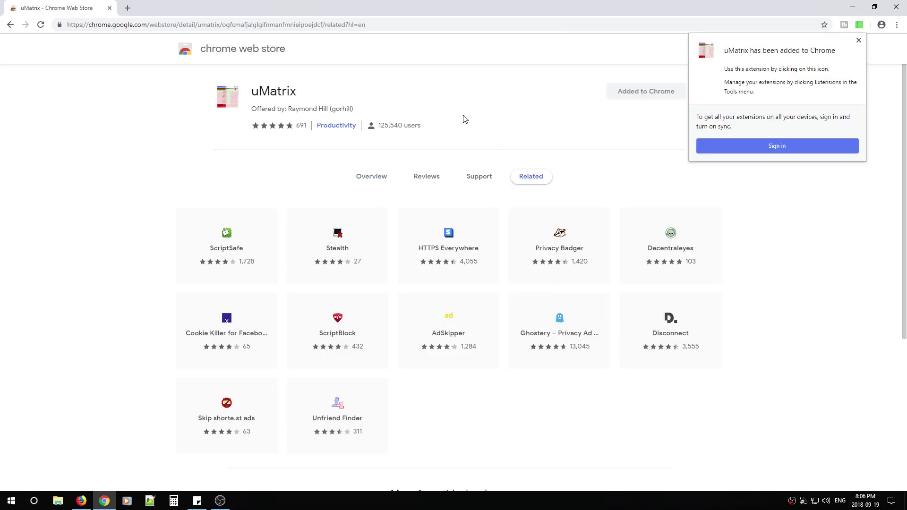
Dismiss the added notice, open the uMatrix request matrix, then select the current address.
click(859, 42)
click(859, 25)
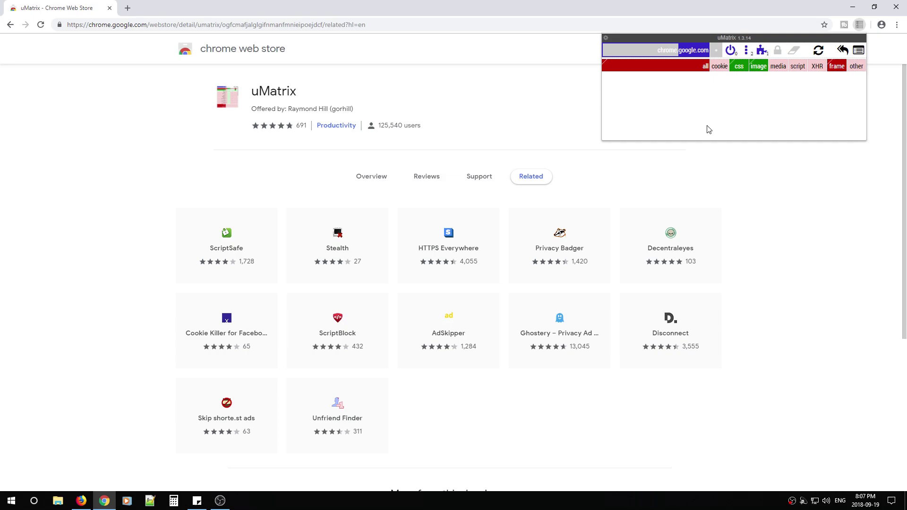
click(406, 25)
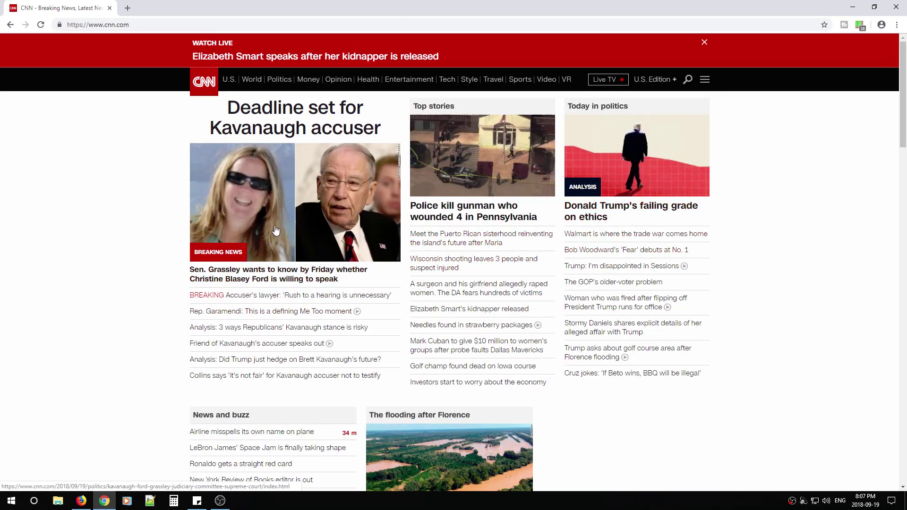
Scroll through the CNN homepage.
scroll(423, 213, down, 3)
scroll(424, 213, down, 7)
scroll(666, 150, up, 7)
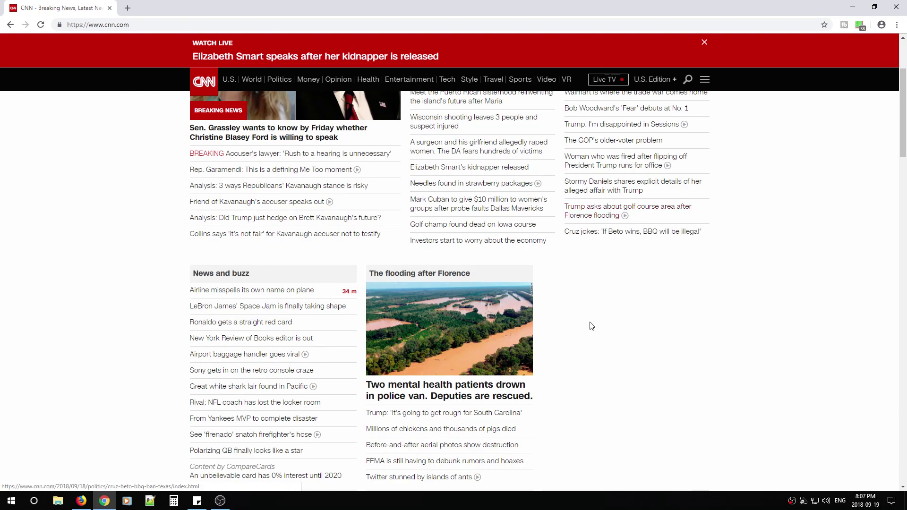
scroll(589, 324, down, 7)
scroll(421, 304, up, 10)
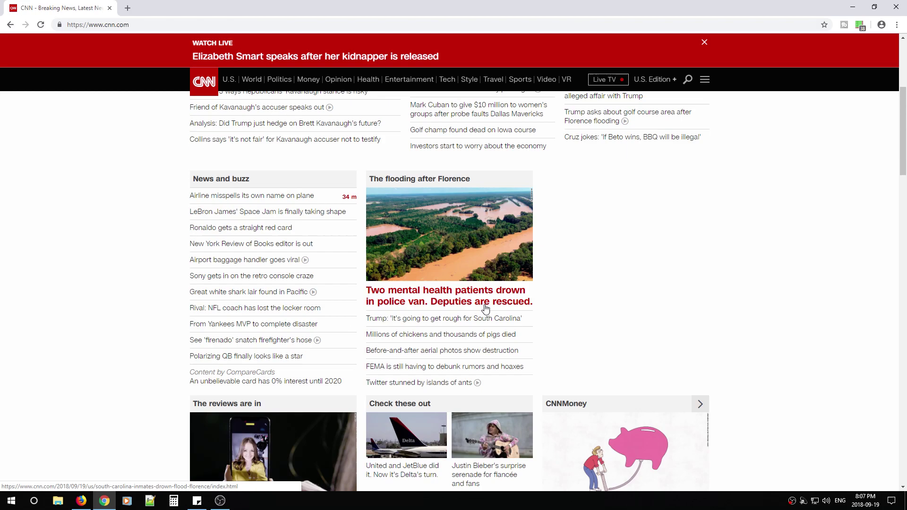
click(857, 28)
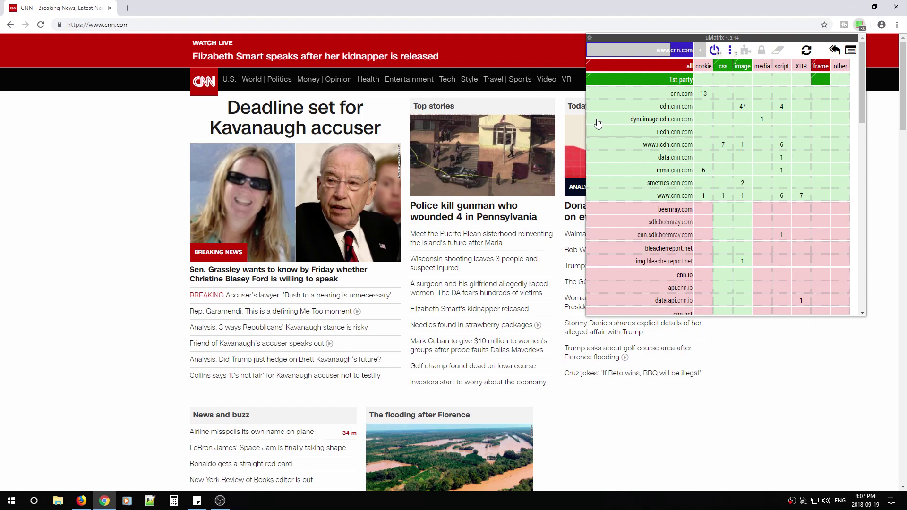
scroll(658, 222, down, 10)
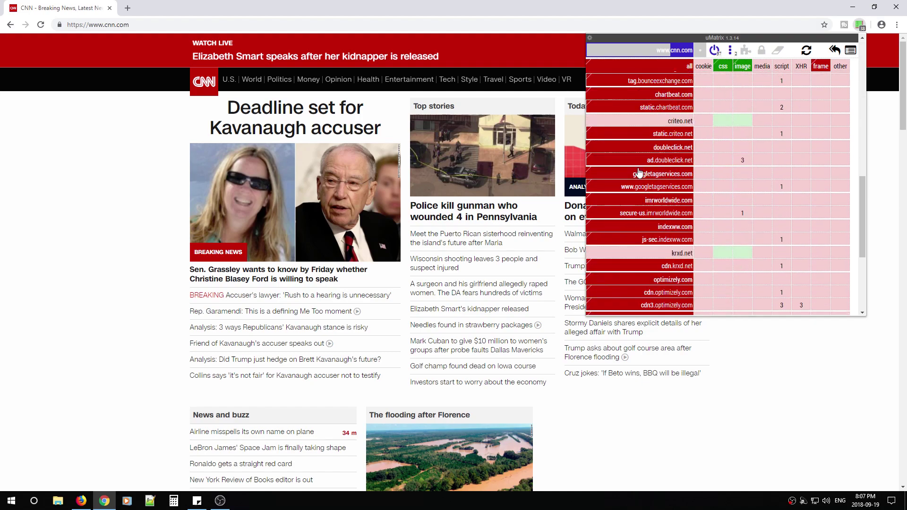
scroll(647, 222, up, 8)
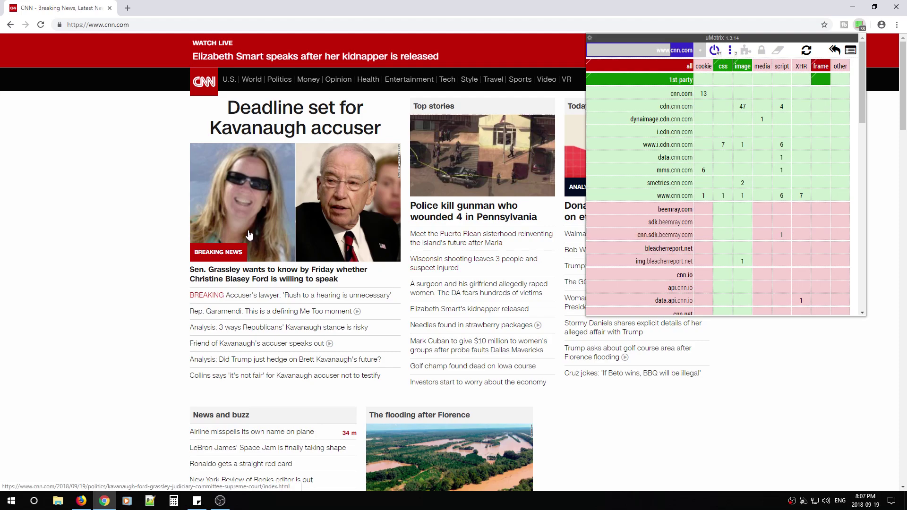
scroll(105, 237, down, 9)
scroll(105, 237, up, 9)
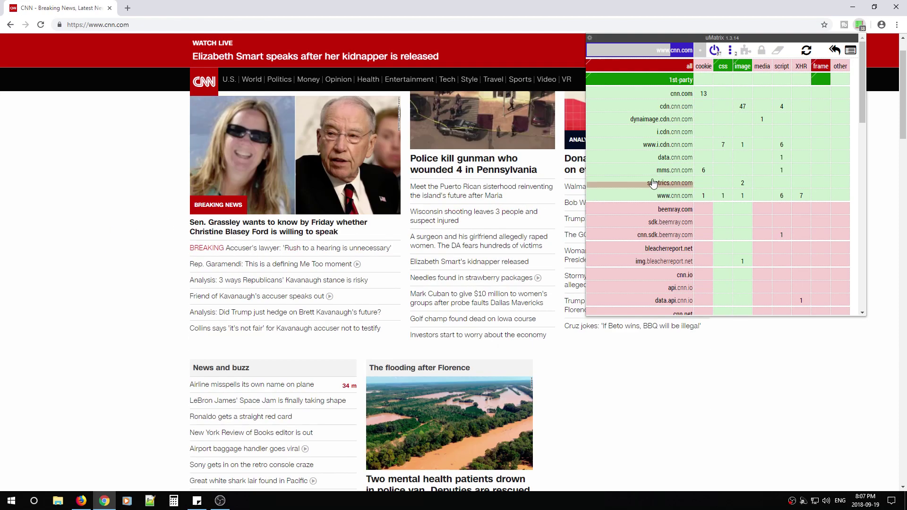
scroll(633, 229, down, 10)
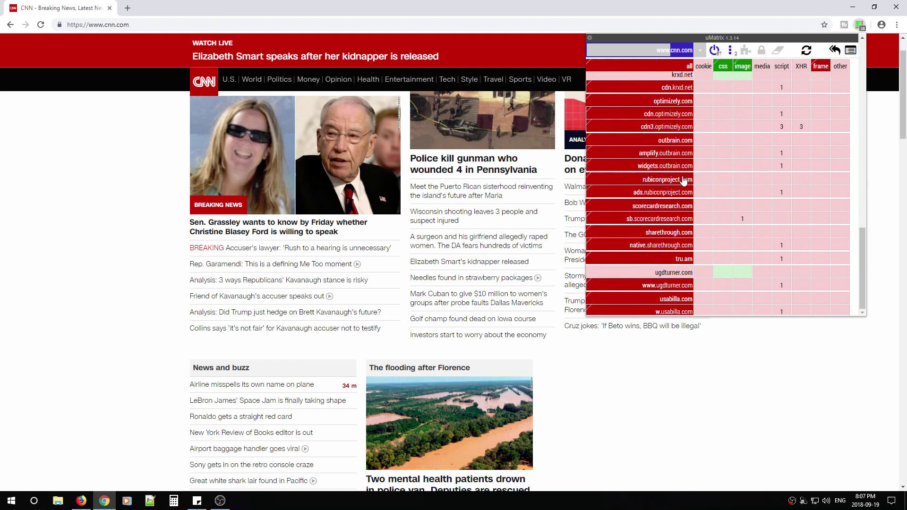
scroll(659, 257, up, 10)
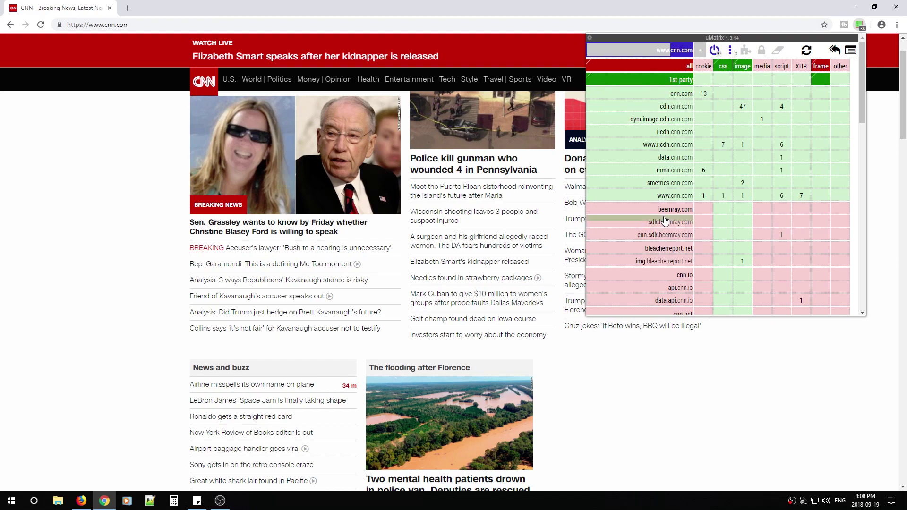
scroll(660, 215, down, 8)
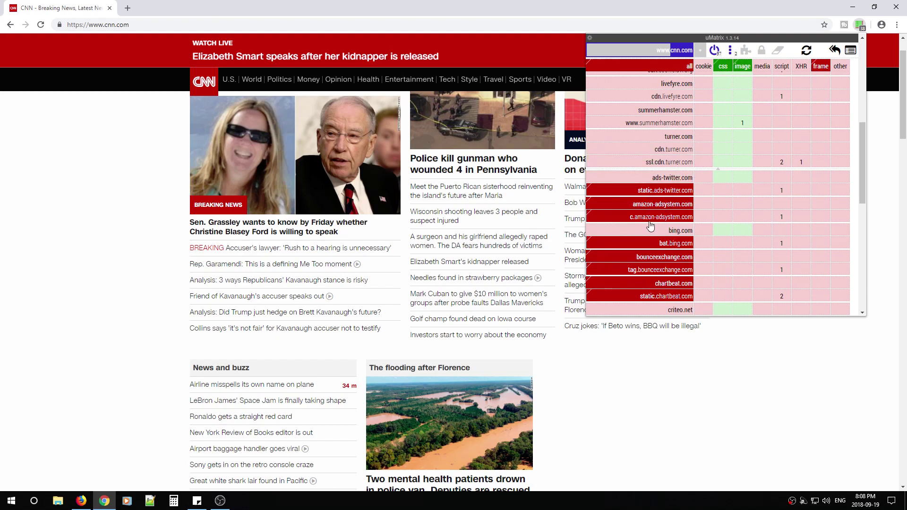
scroll(650, 227, up, 8)
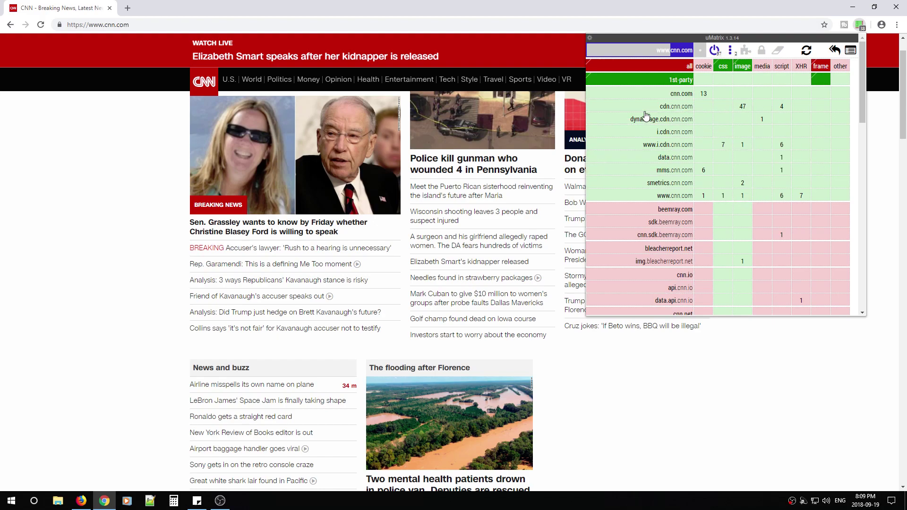
click(677, 106)
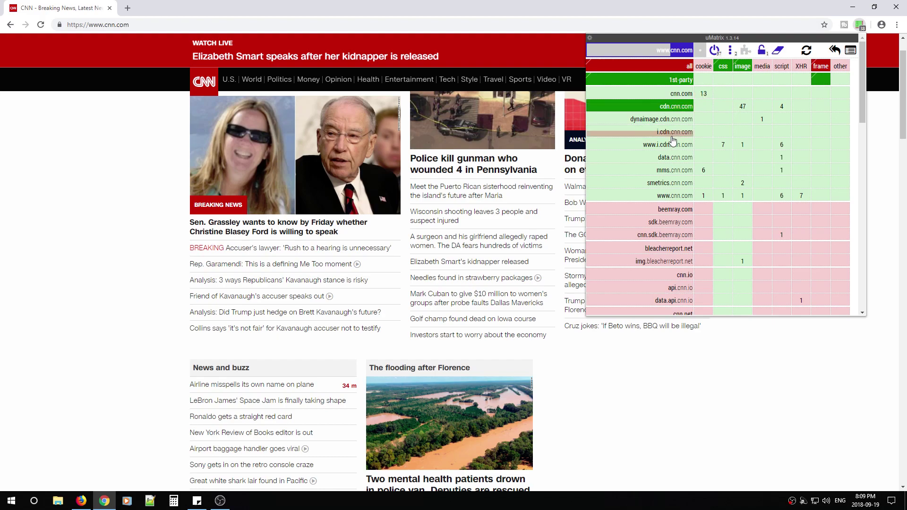
click(677, 107)
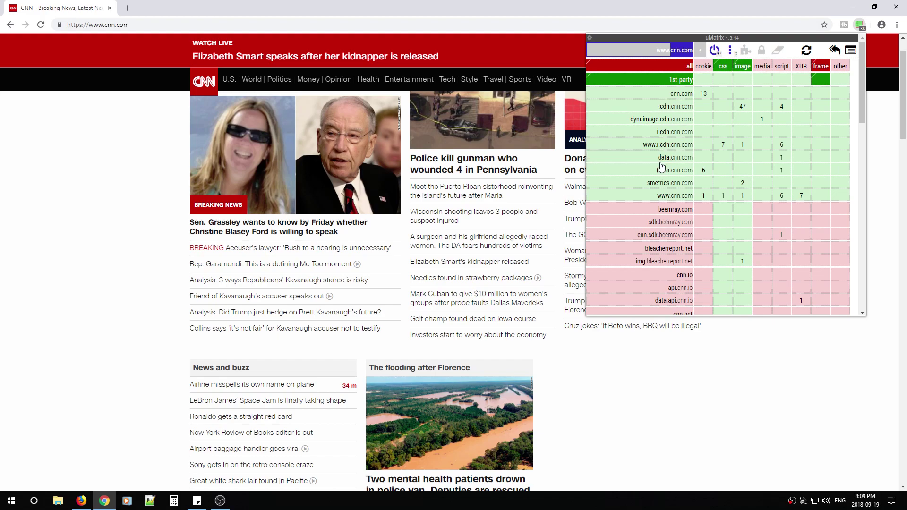
click(684, 112)
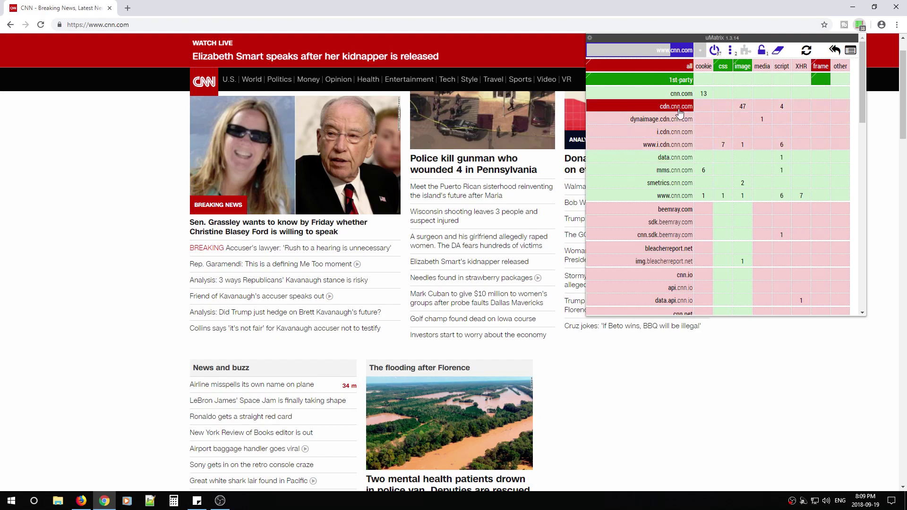
click(778, 51)
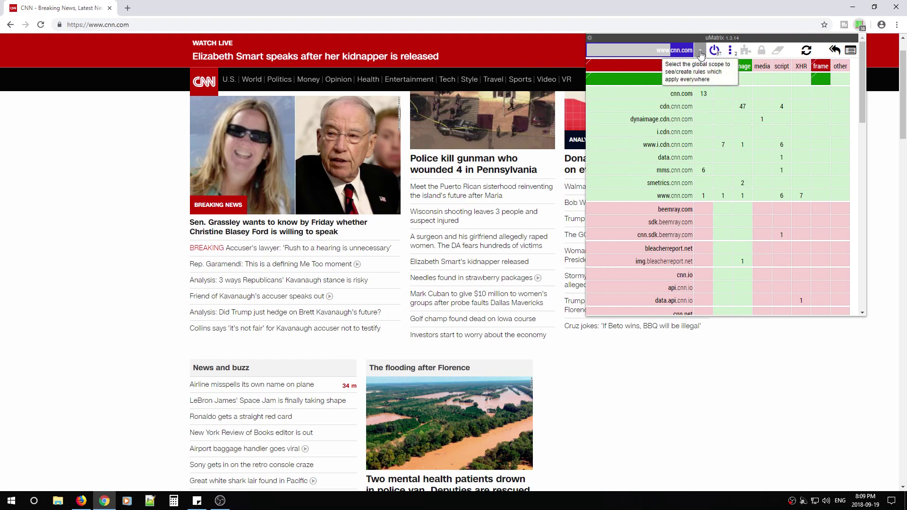
Try a global script block, reset it to neutral, and return to cnn.com scope.
click(700, 53)
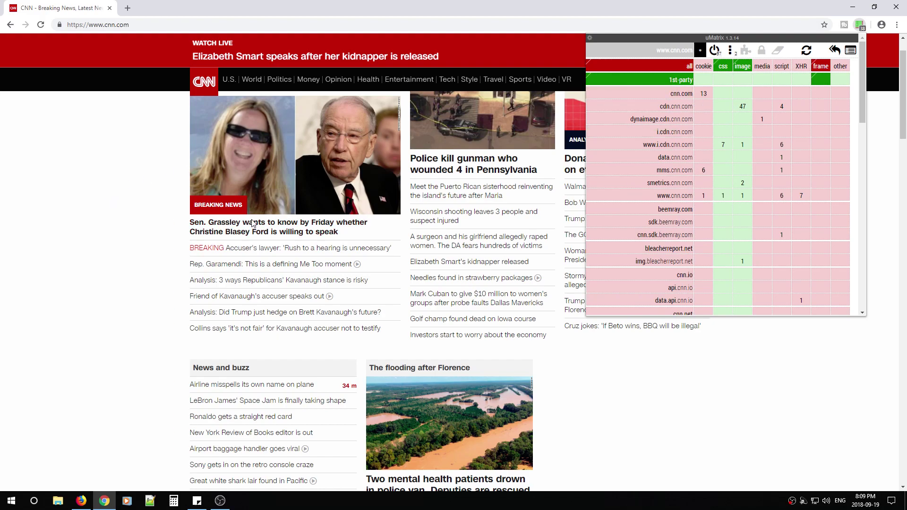
click(783, 70)
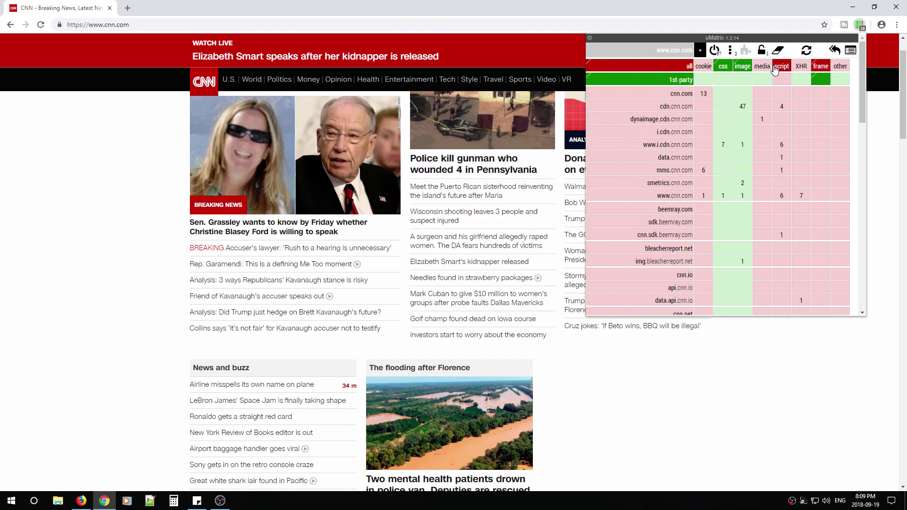
click(791, 70)
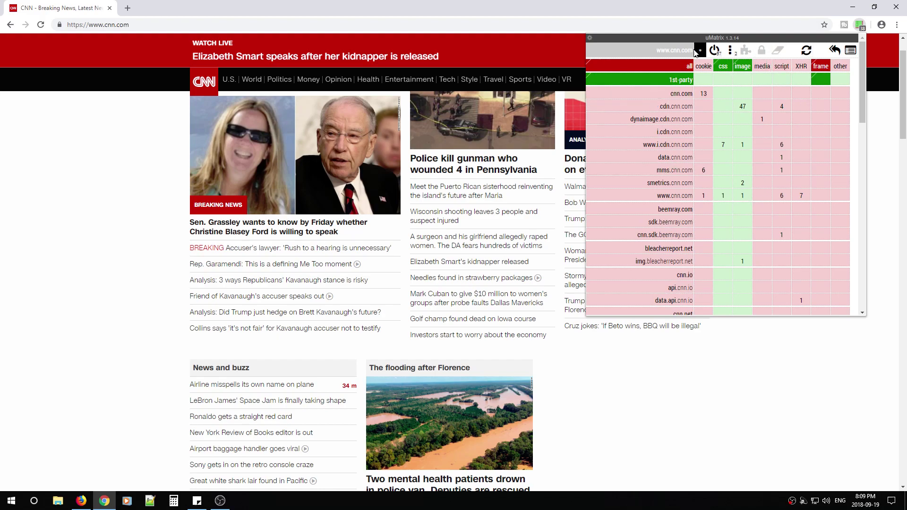
click(675, 52)
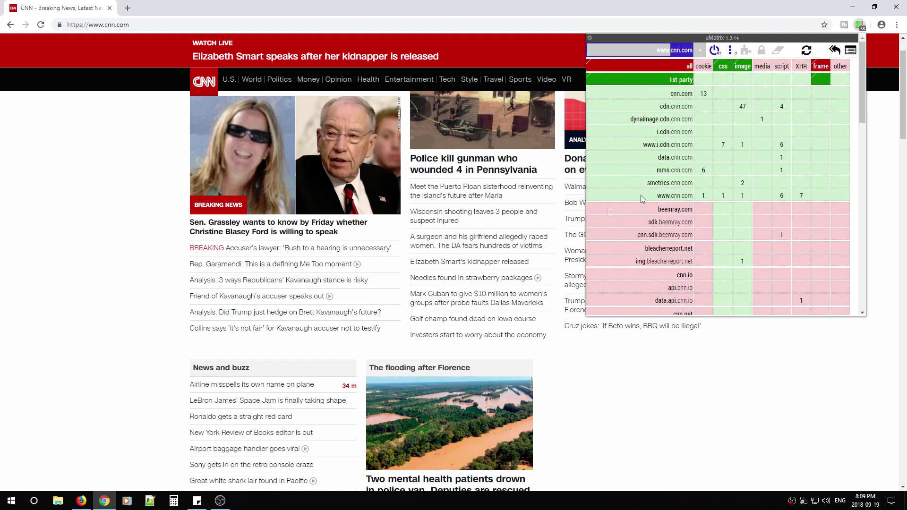
Scroll through the green first-party and red third-party host rows.
scroll(657, 237, down, 8)
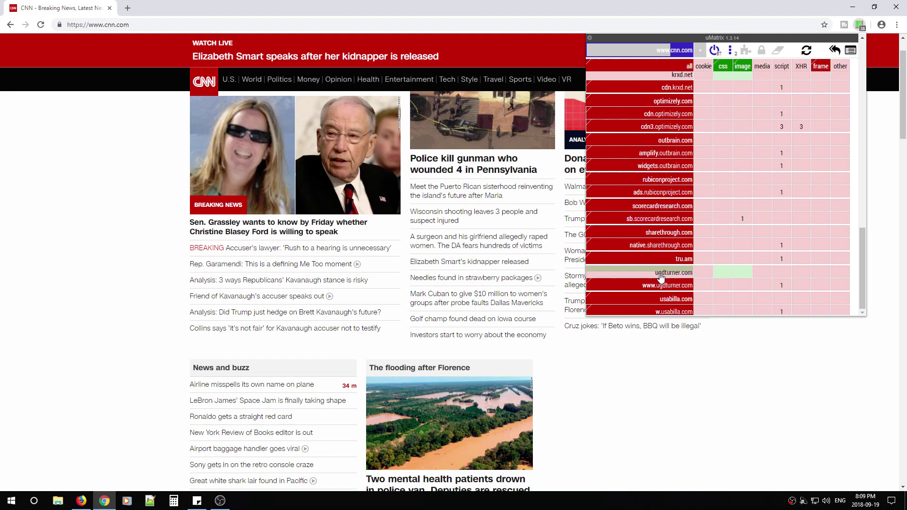
scroll(663, 243, up, 5)
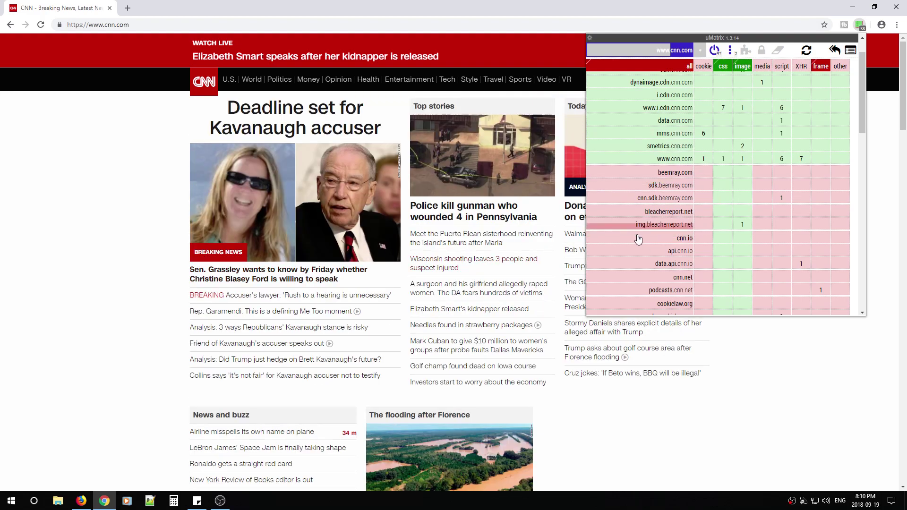
scroll(134, 296, down, 5)
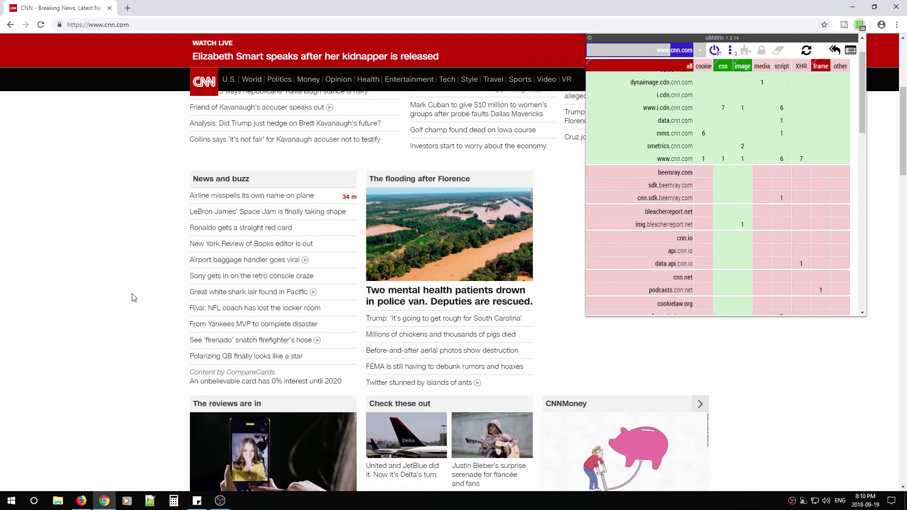
scroll(134, 297, down, 4)
scroll(133, 297, up, 7)
scroll(638, 287, up, 1)
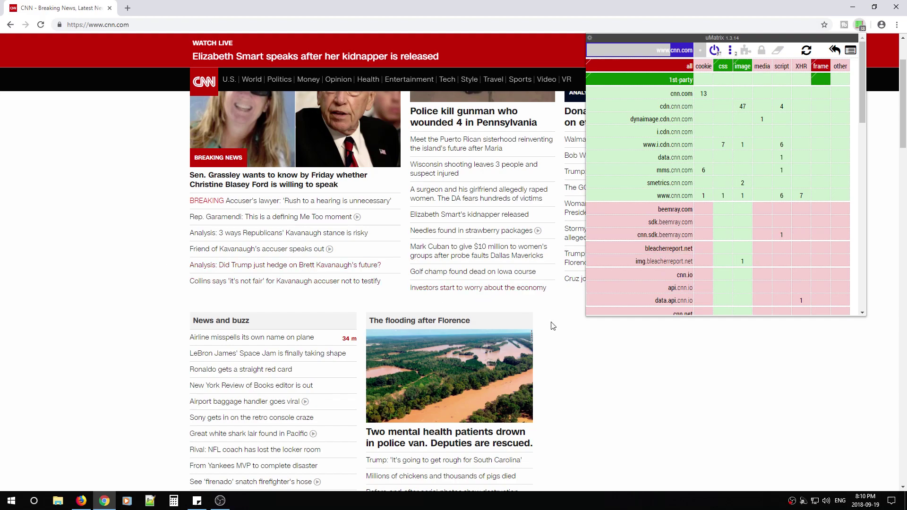
scroll(553, 326, up, 2)
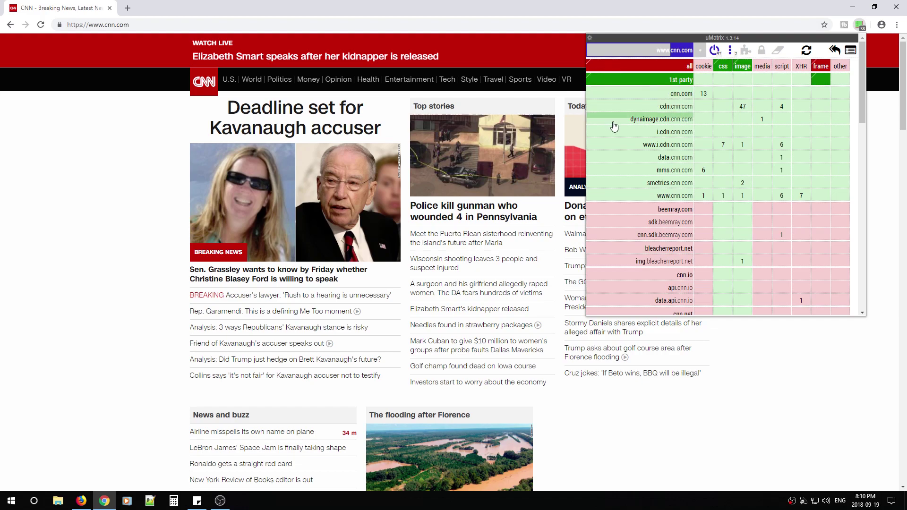
Group host rows by base domain, expanding and collapsing *.cnn.com and all domains to compare.
click(611, 69)
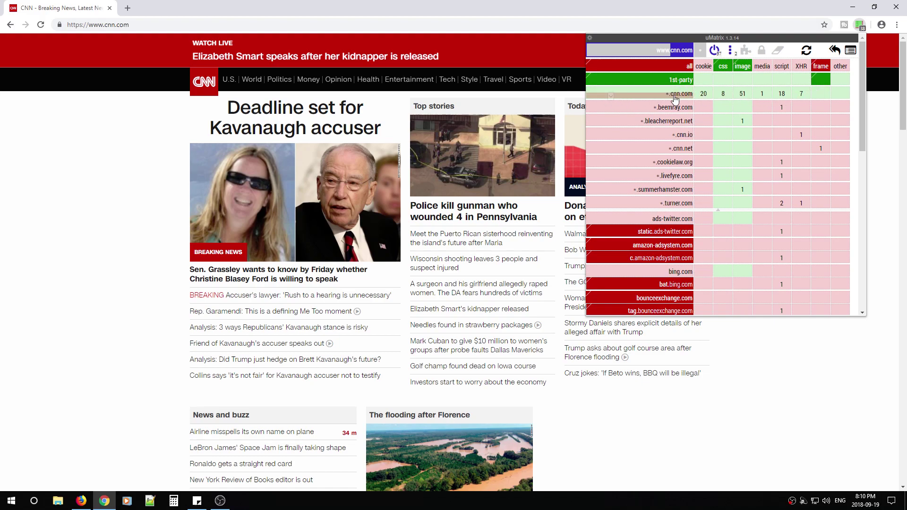
click(611, 97)
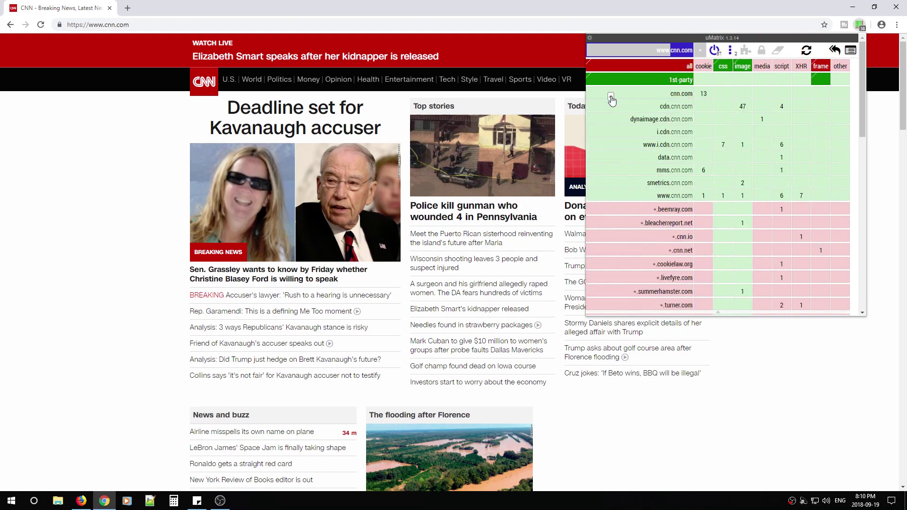
click(611, 98)
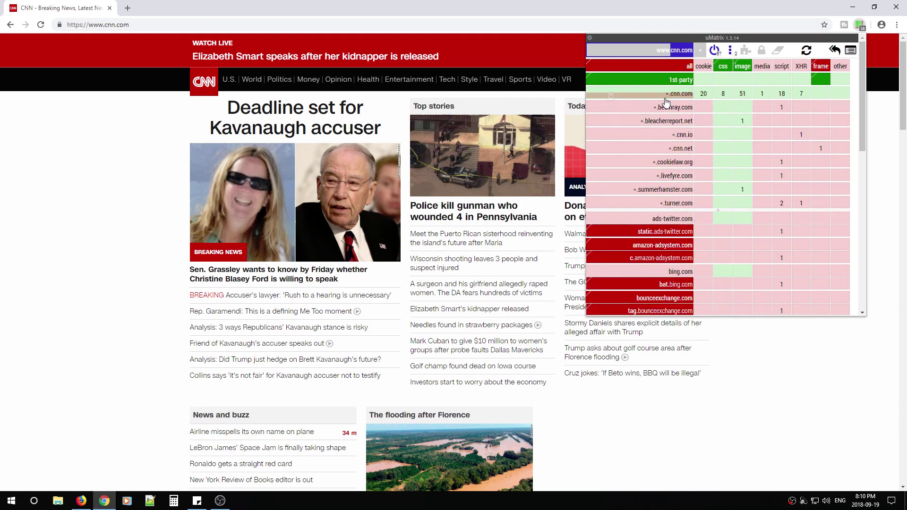
click(611, 97)
click(611, 98)
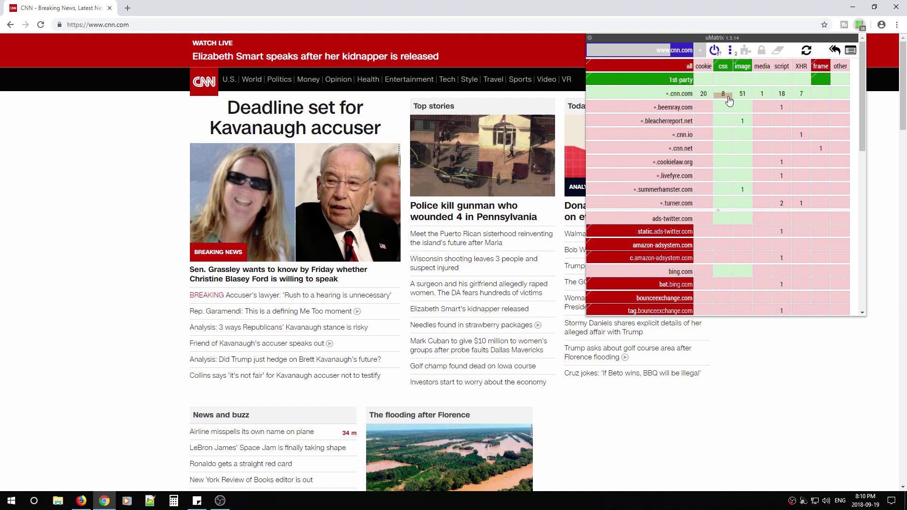
click(611, 98)
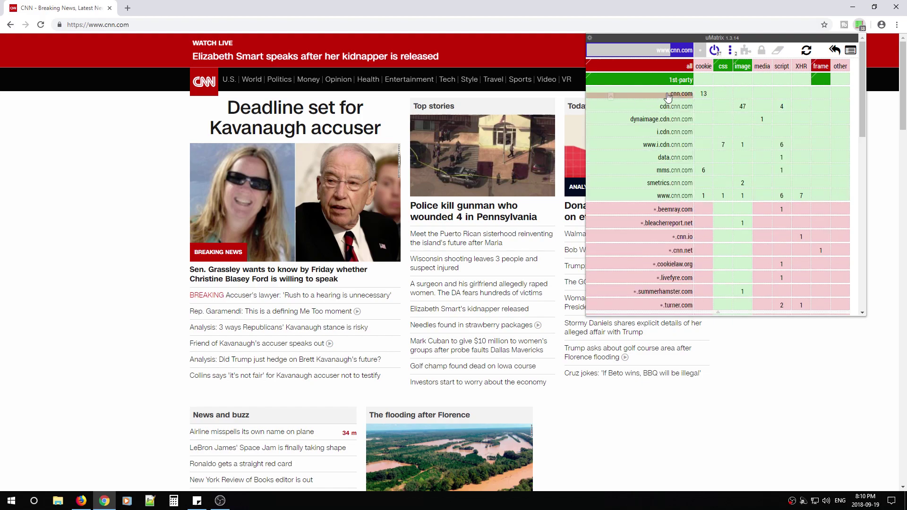
click(611, 97)
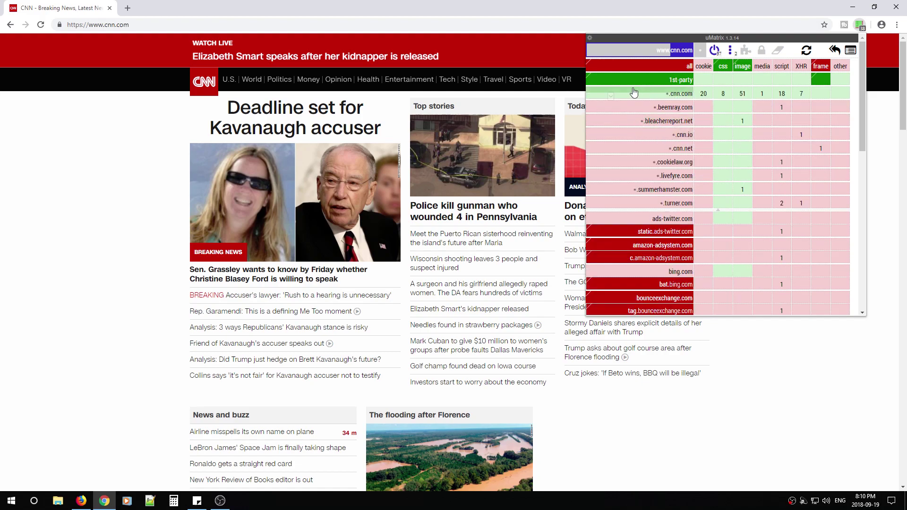
click(611, 70)
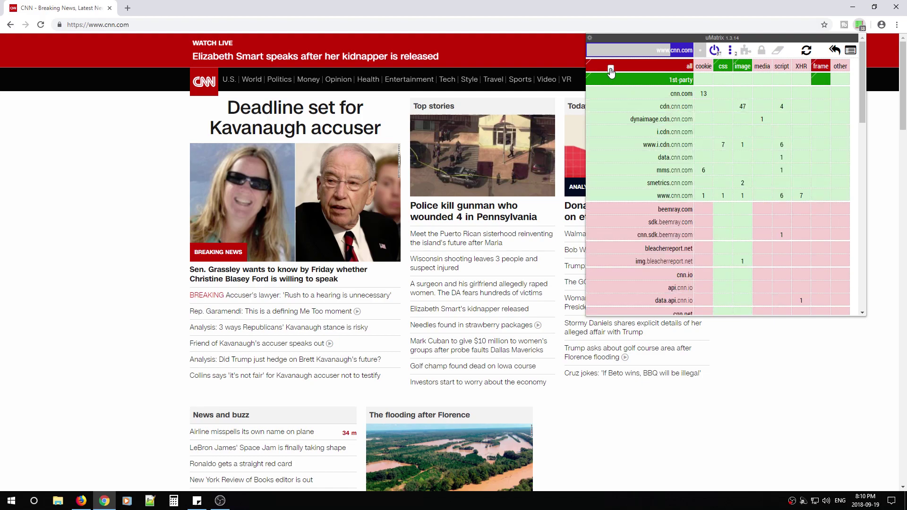
click(611, 70)
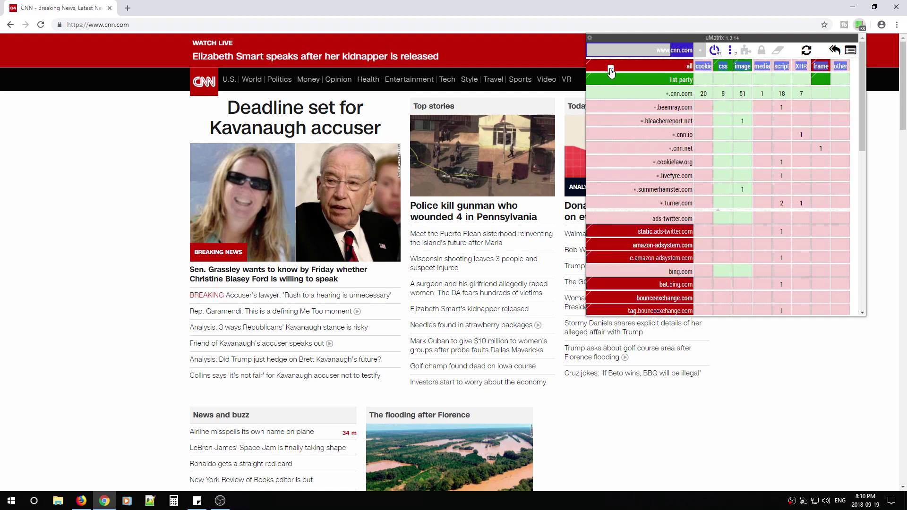
Blacklist ads-twitter.com on cnn.com, save the rule permanently, and reload CNN.
click(671, 223)
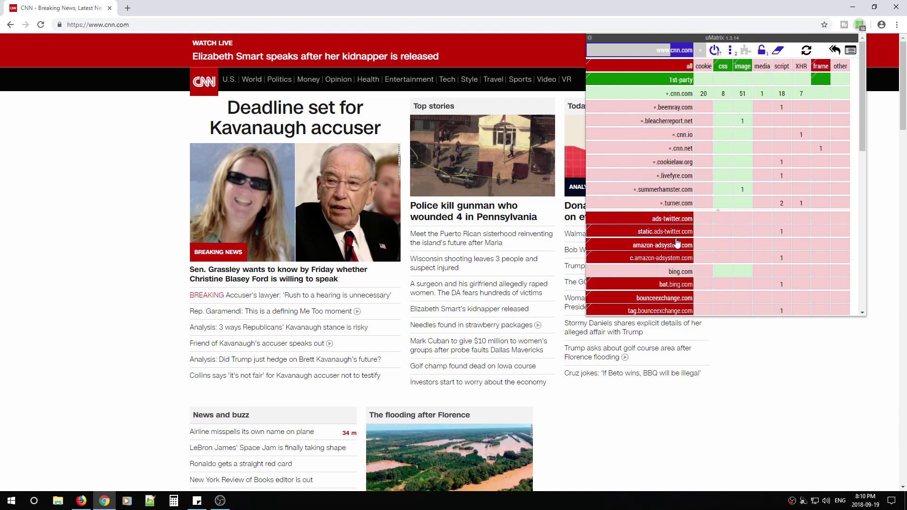
click(762, 50)
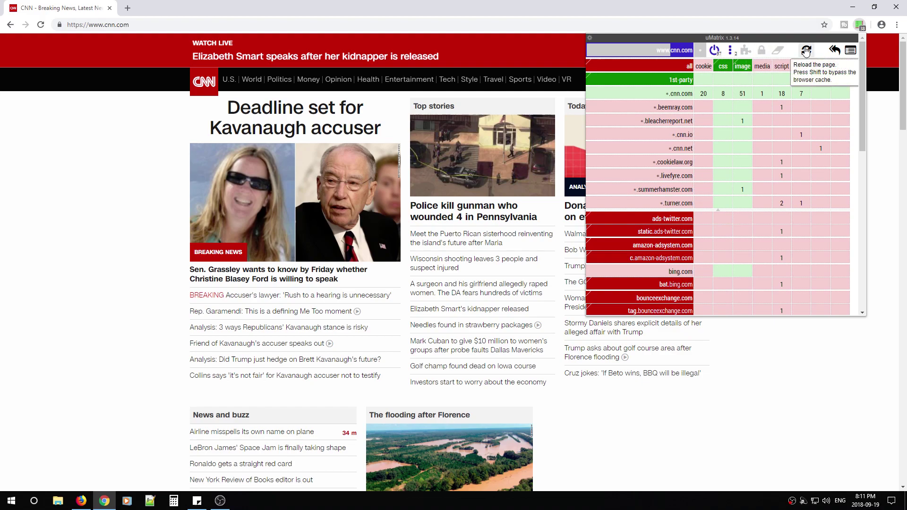
click(807, 51)
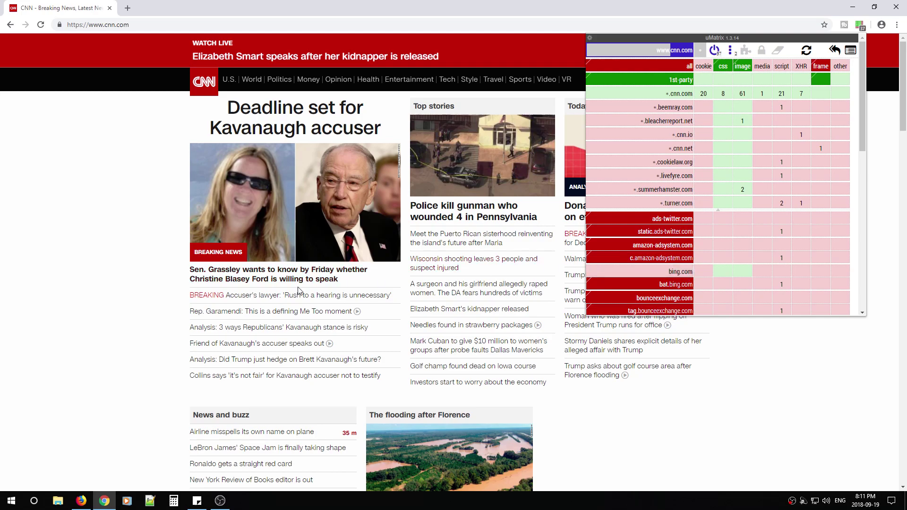
scroll(161, 265, down, 17)
scroll(145, 267, up, 17)
Blacklist cookielaw.org on cnn.com, save the rule permanently, and reload the page.
click(96, 209)
click(860, 25)
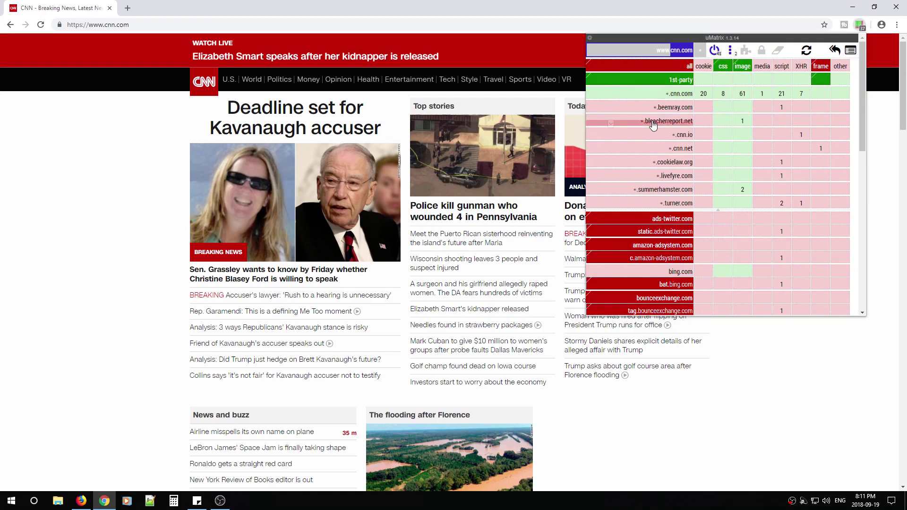
click(127, 245)
scroll(118, 321, down, 7)
scroll(113, 326, down, 8)
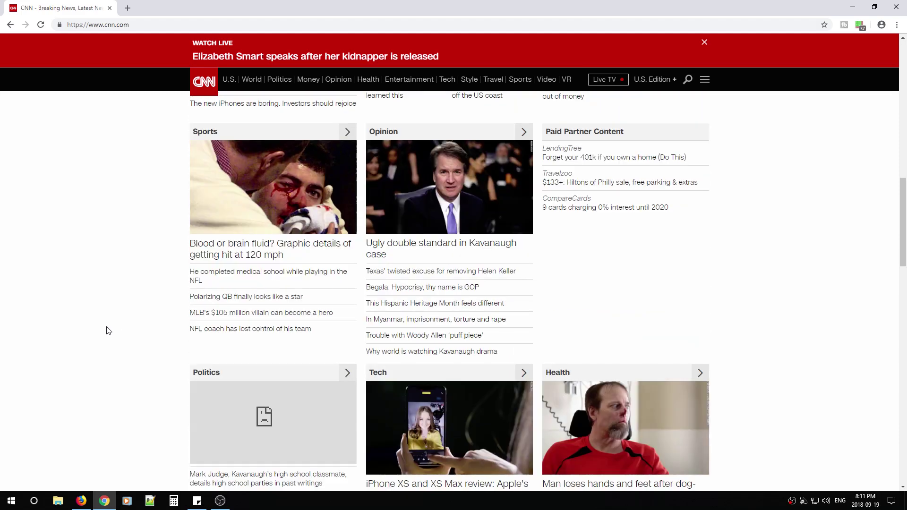
scroll(101, 337, up, 15)
click(861, 25)
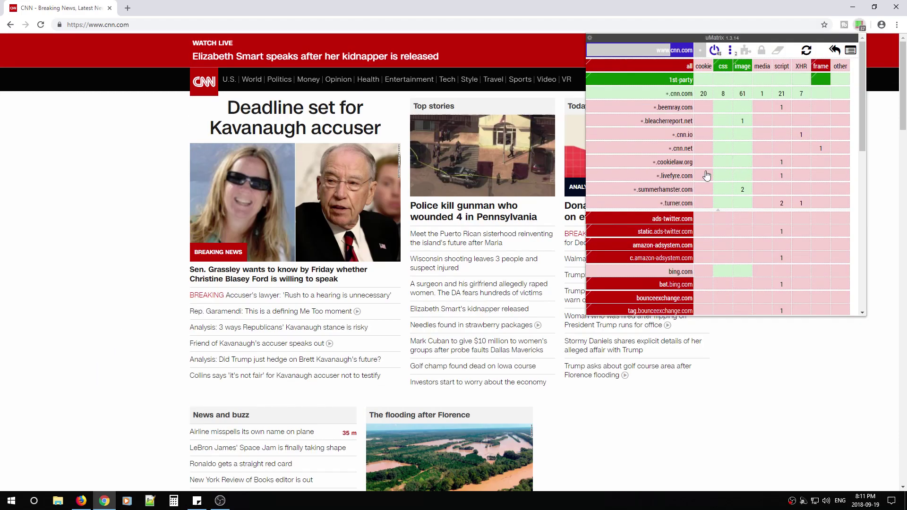
click(647, 166)
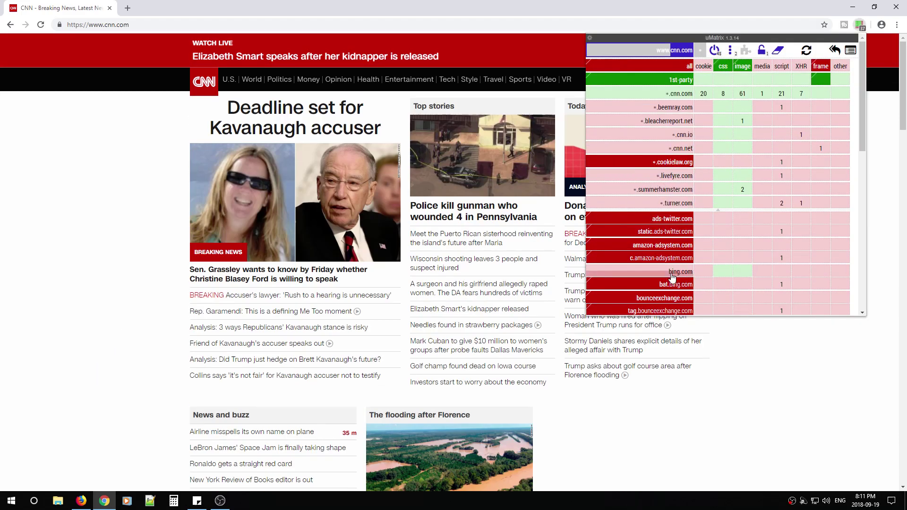
click(762, 49)
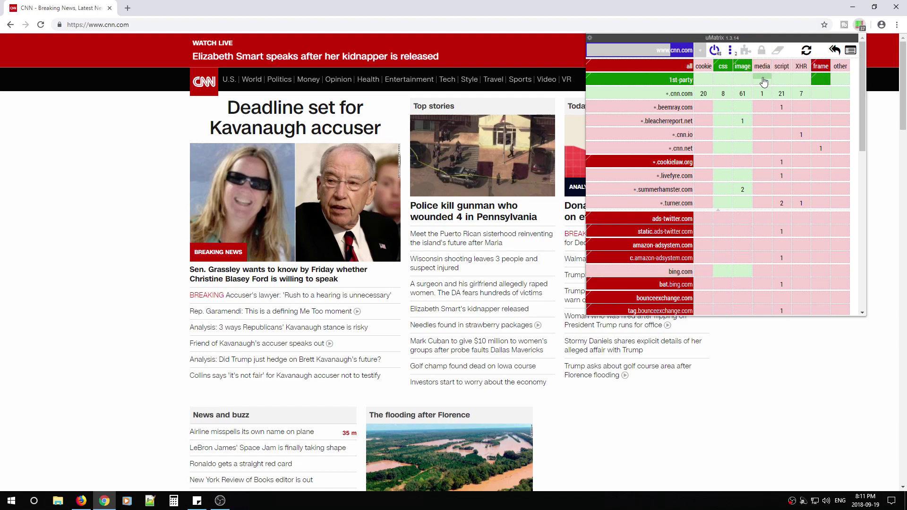
click(807, 49)
Blacklist the script column in the global * scope and save it permanently.
click(700, 50)
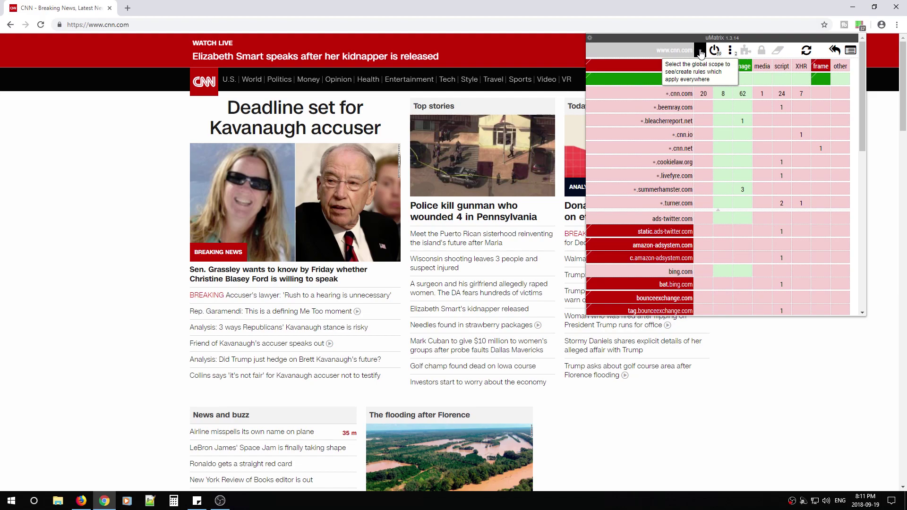
click(782, 67)
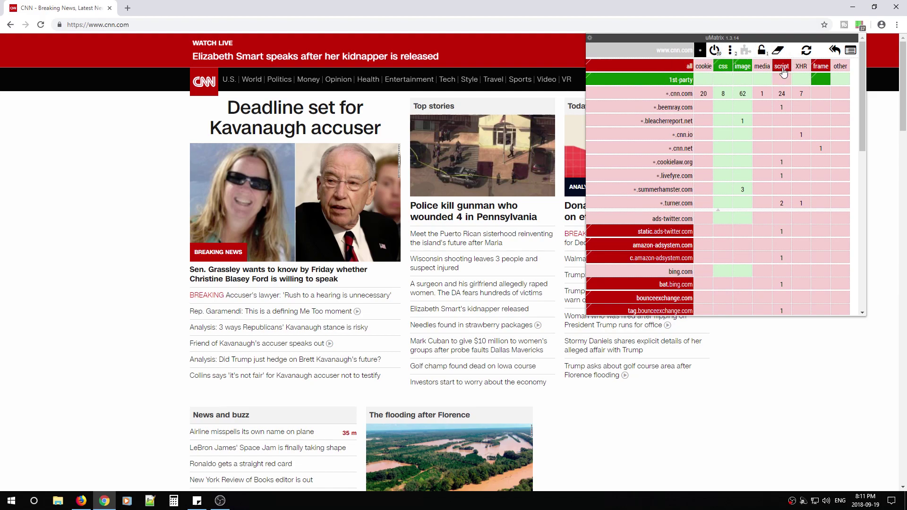
click(762, 50)
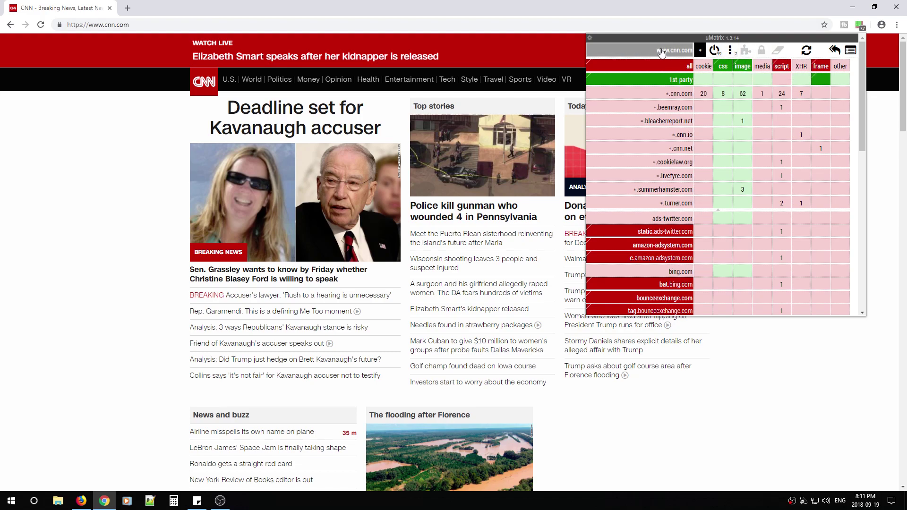
click(671, 50)
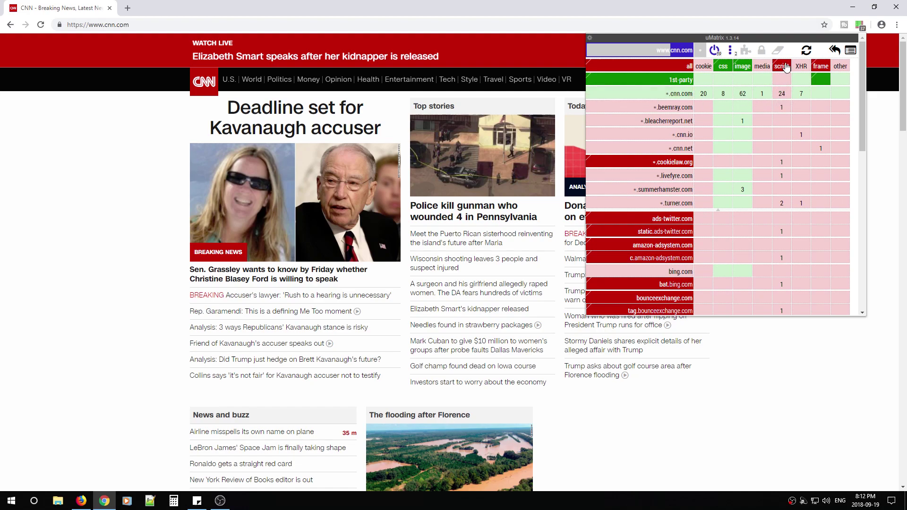
click(700, 51)
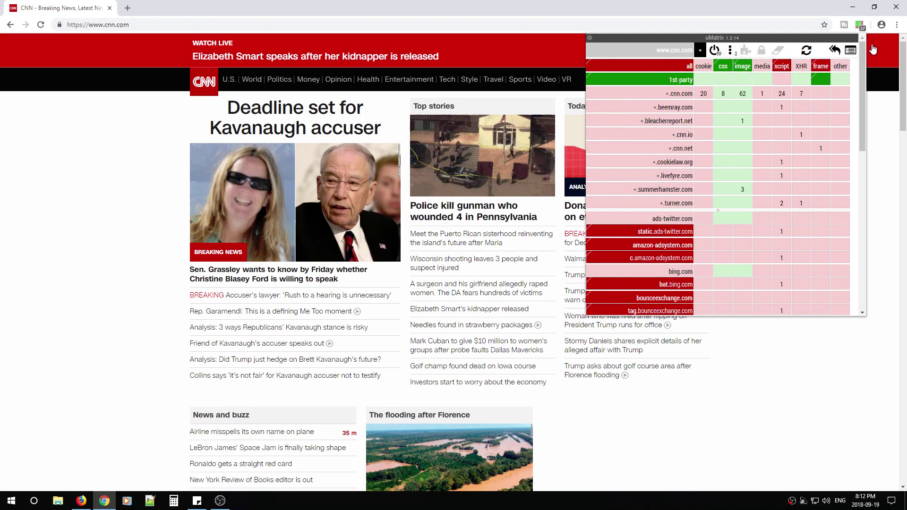
In dashboard Settings, uncheck Strict HTTPS: forbid mixed content and toggle color-blind friendly display.
click(589, 40)
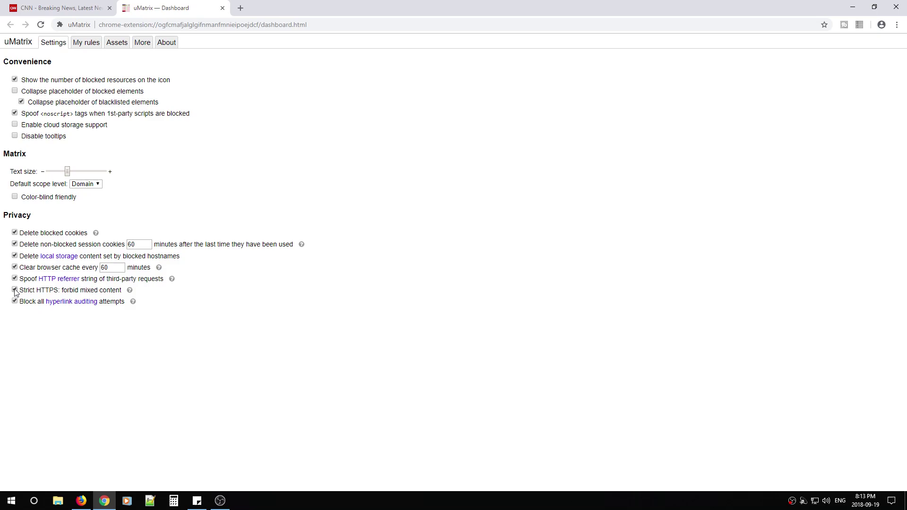
click(15, 290)
click(16, 198)
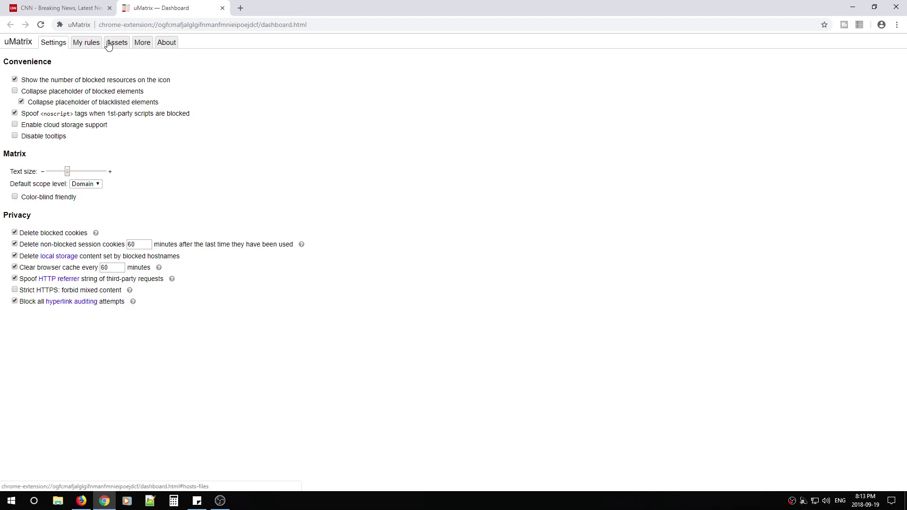
Review My rules, then update all hosts lists on Assets to 94,635 blocked hostnames.
click(90, 44)
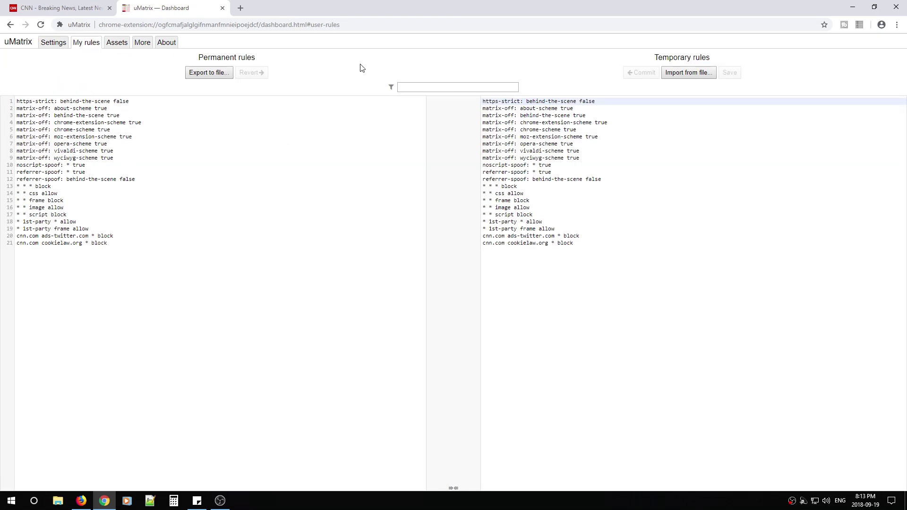
click(119, 46)
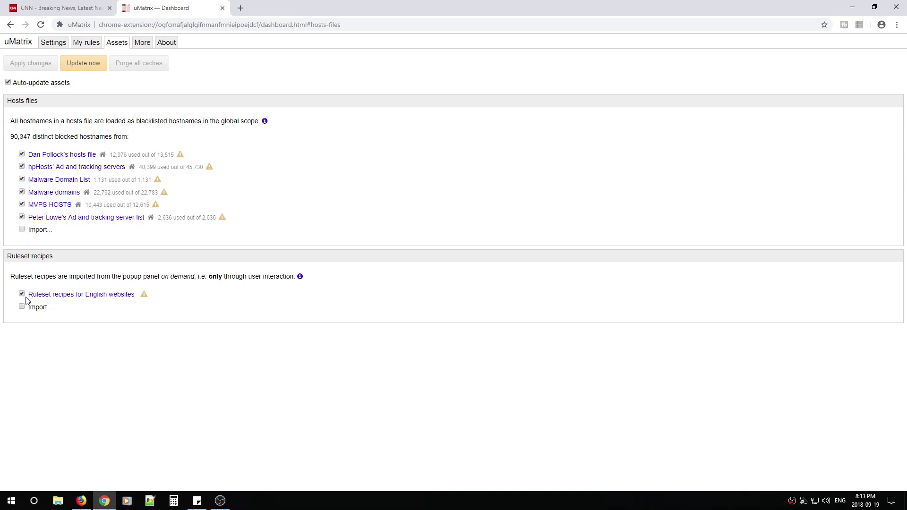
click(83, 64)
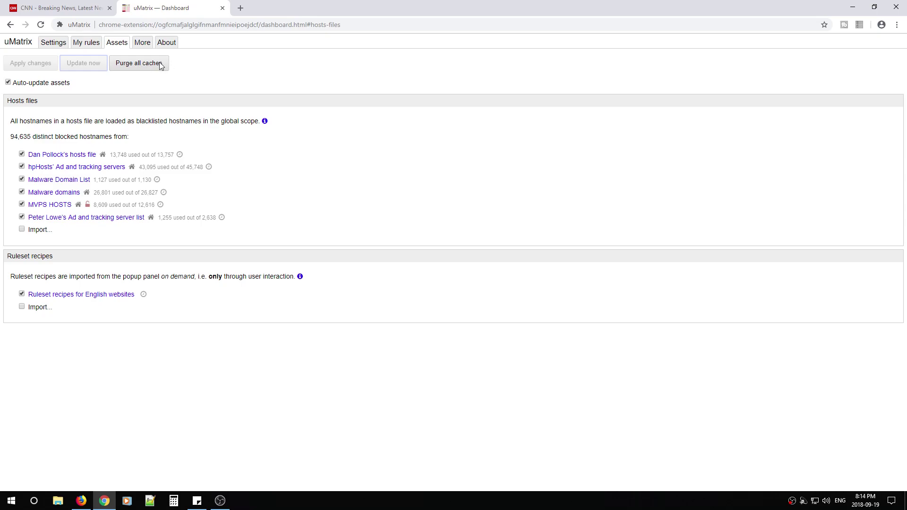
View the More and About pages, then My rules listing 21 permanent rules.
click(141, 46)
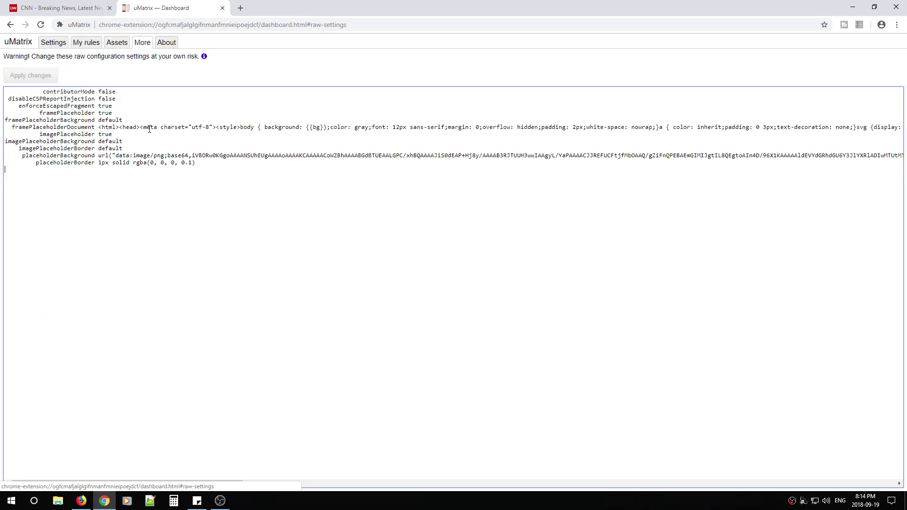
click(171, 47)
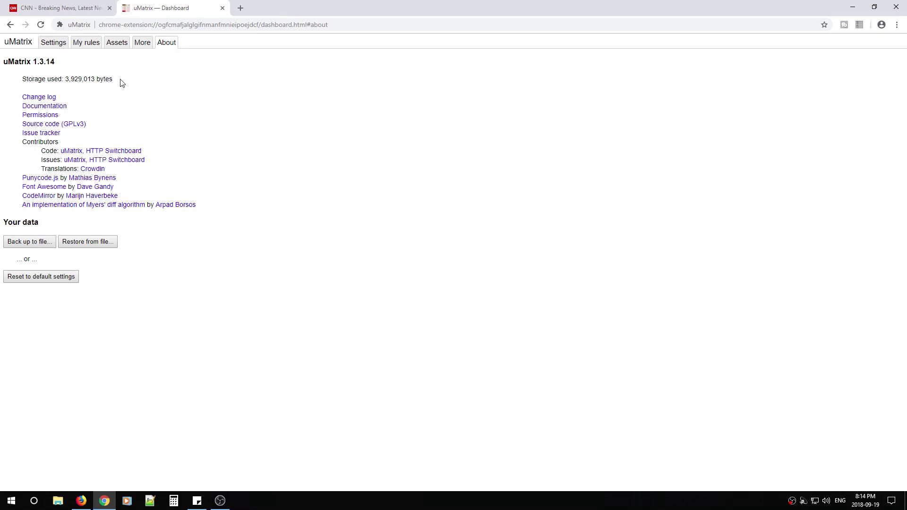
click(88, 43)
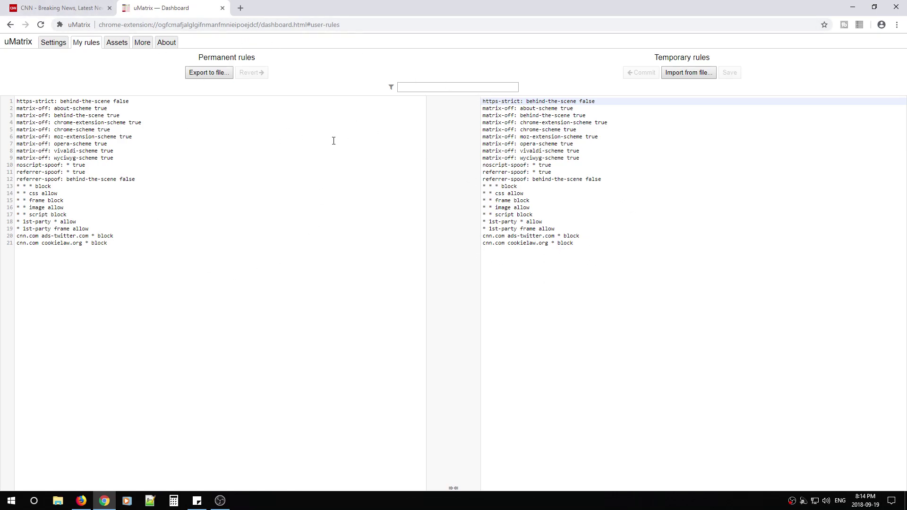
Check the cnn.com matrix and the dashboard's last temporary rule, then return to CNN.
click(66, 8)
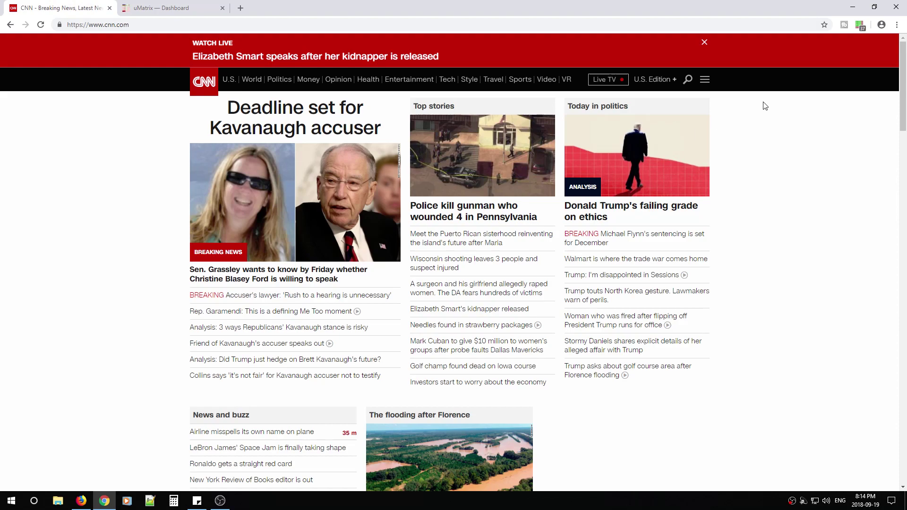
click(858, 26)
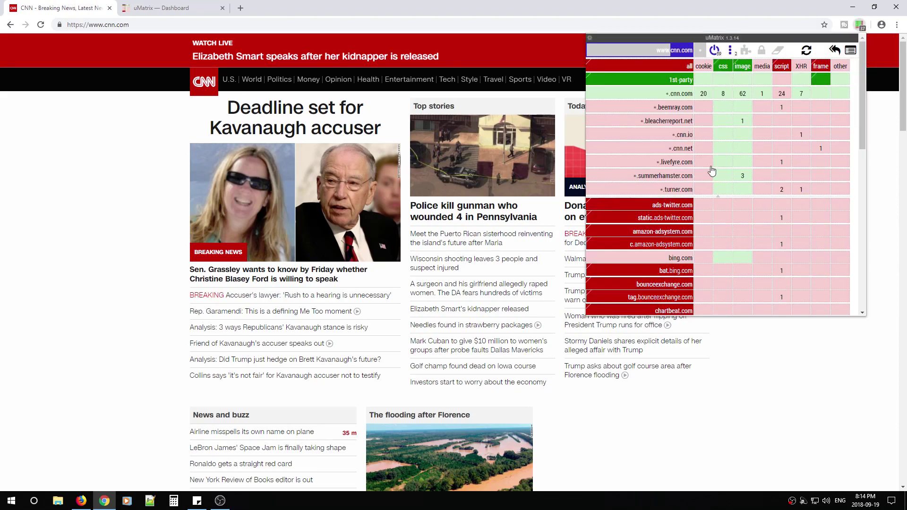
click(170, 8)
click(590, 244)
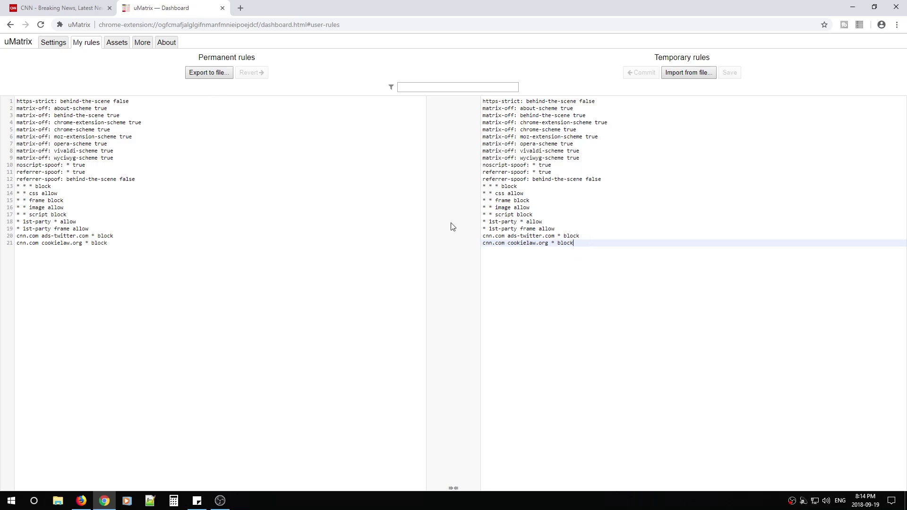
click(86, 8)
Go to whitearmour.ca.
click(172, 25)
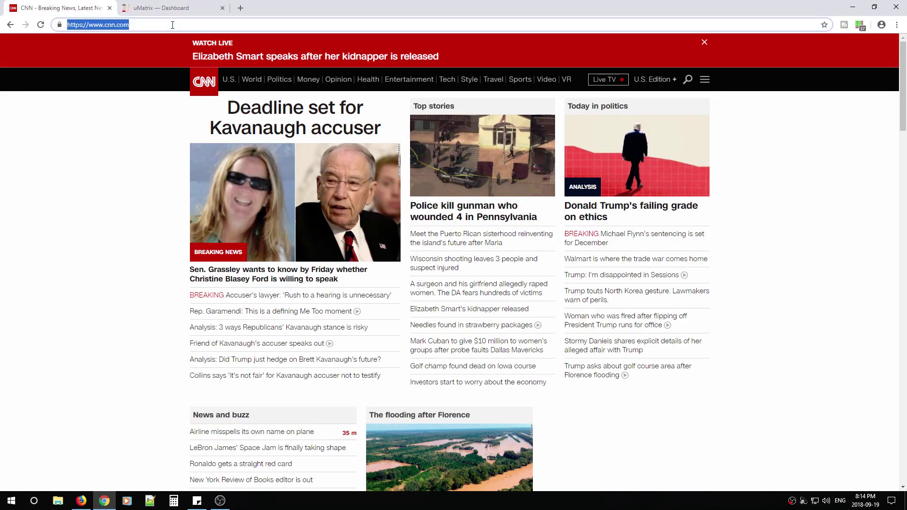
text(whitearmour.ca)
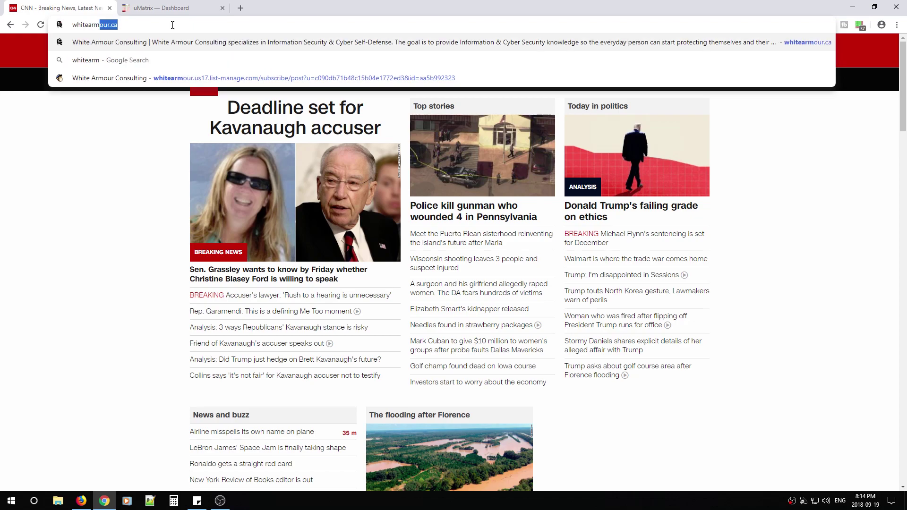
key(Return)
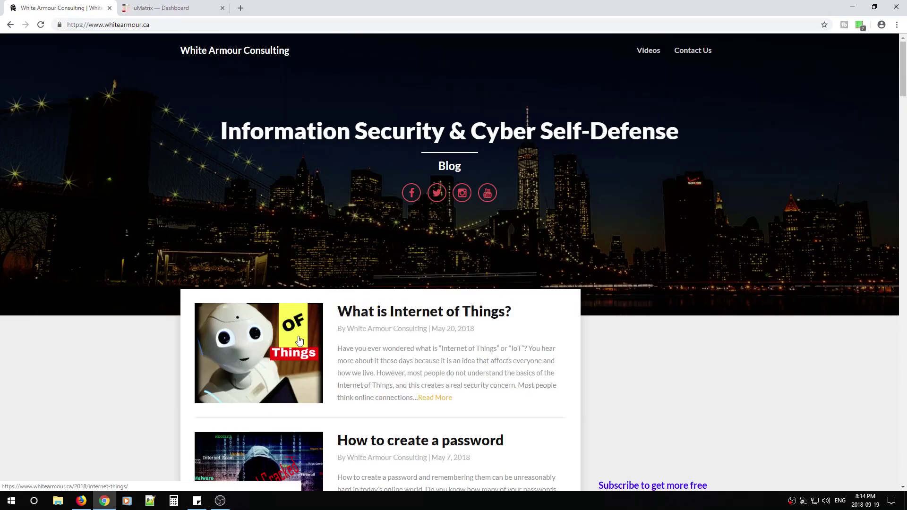
Open the 'How to make browsing faster!' article and scroll to its blocked YouTube video.
click(374, 320)
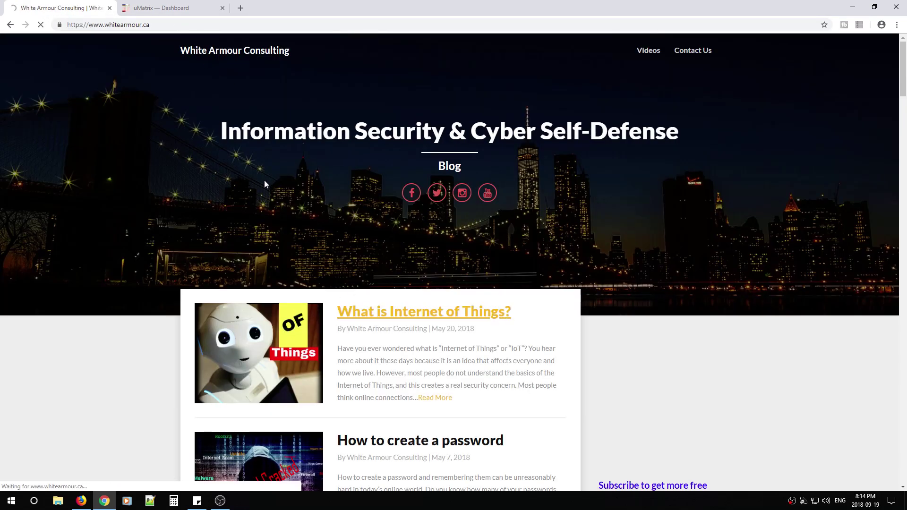
scroll(300, 349, down, 8)
scroll(300, 346, down, 7)
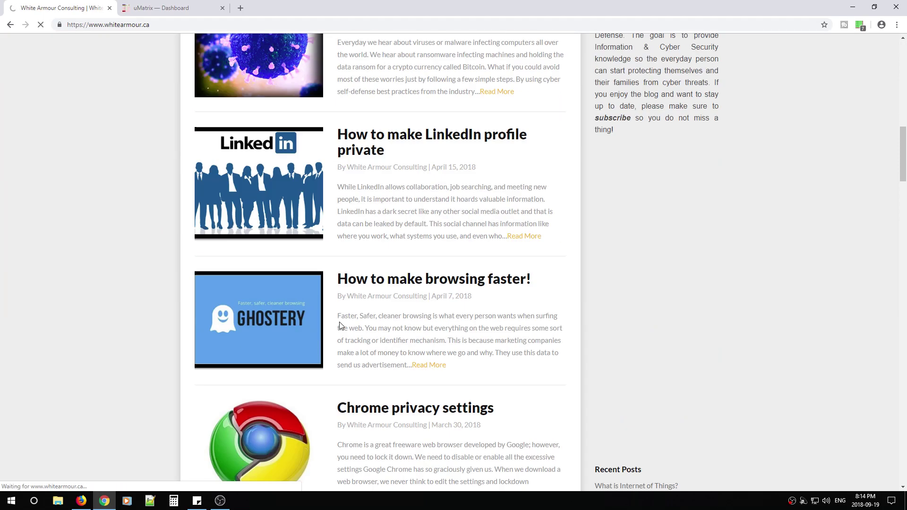
scroll(383, 283, down, 11)
scroll(16, 99, up, 6)
click(10, 24)
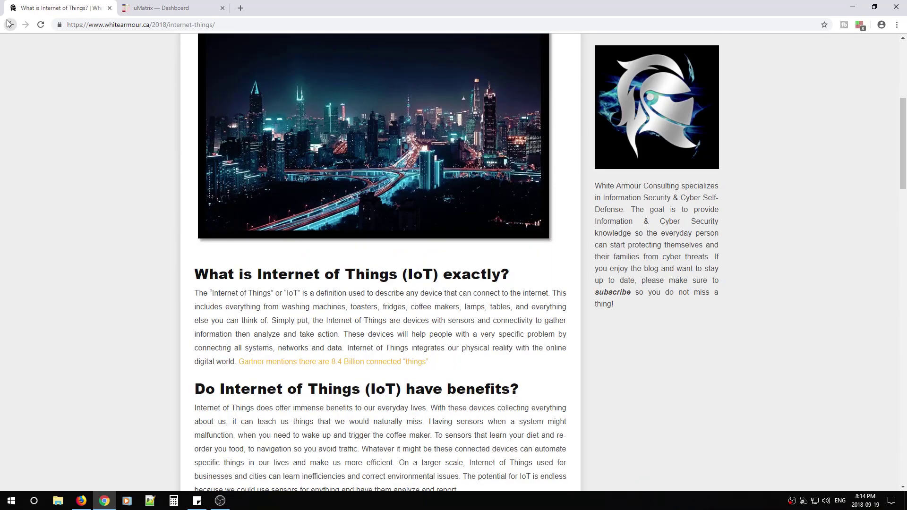
click(399, 283)
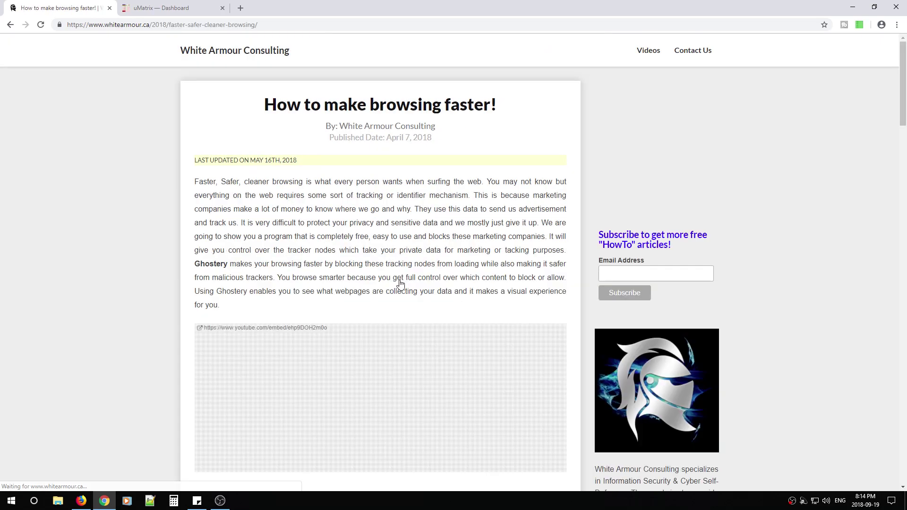
scroll(378, 301, down, 3)
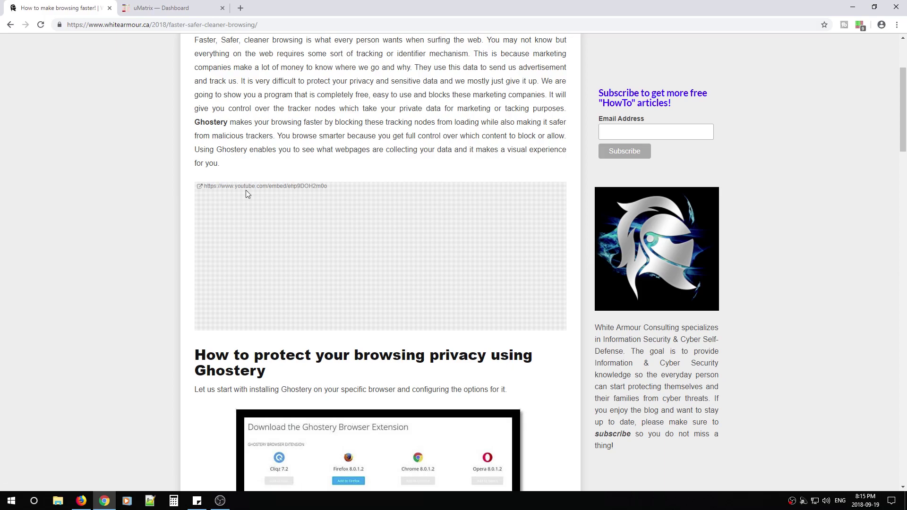
click(241, 8)
text(youtube.com)
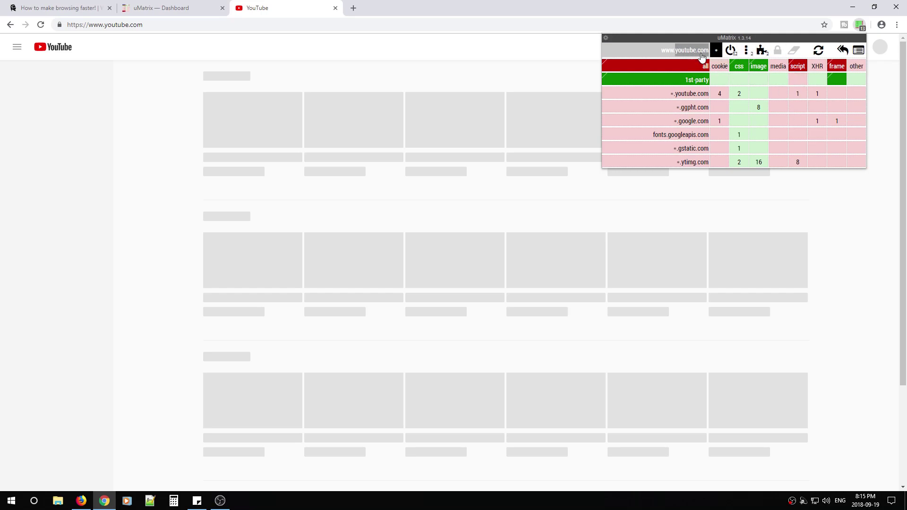
click(704, 51)
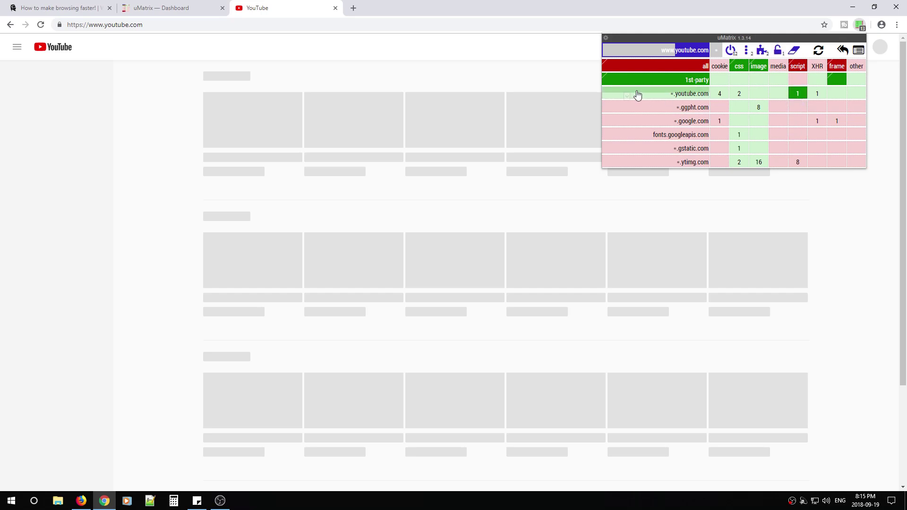
click(626, 96)
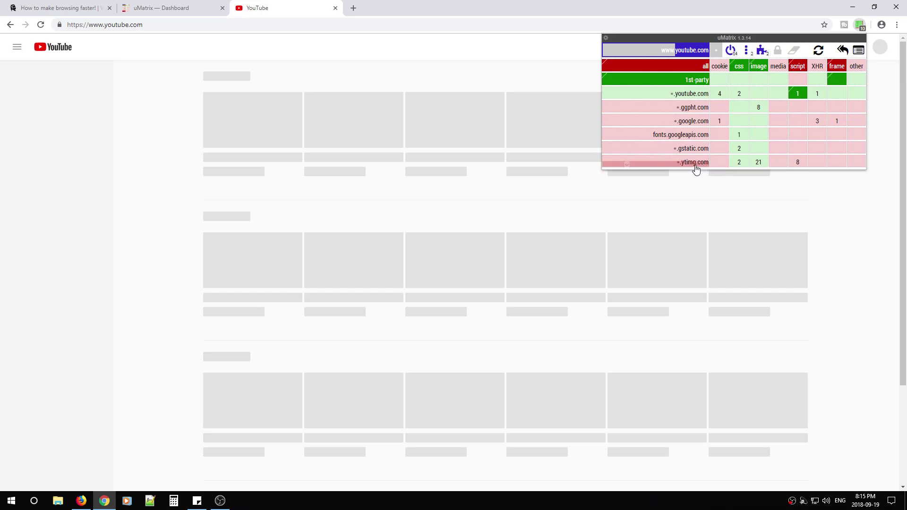
click(627, 167)
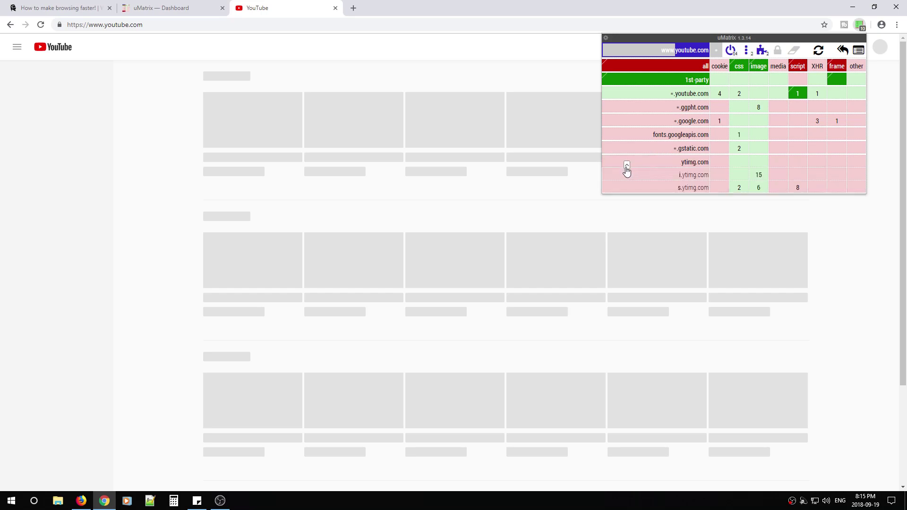
click(627, 166)
click(801, 163)
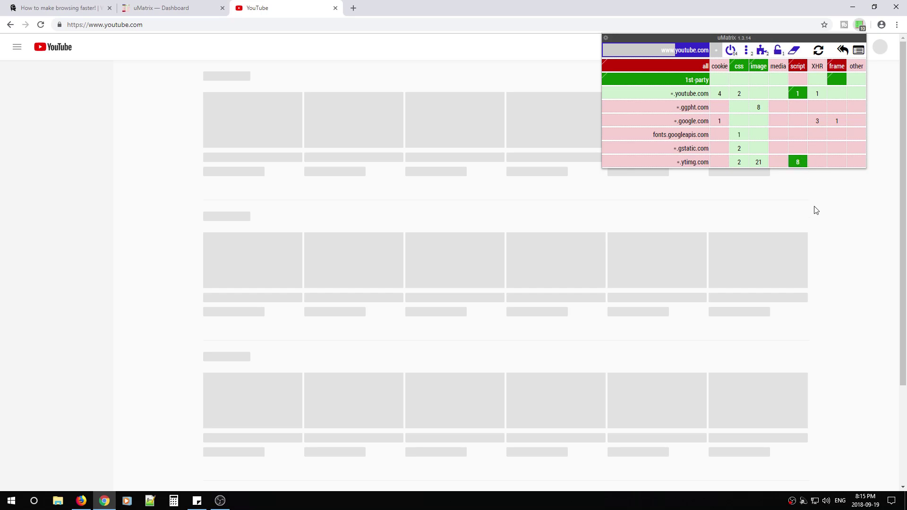
click(778, 50)
click(819, 50)
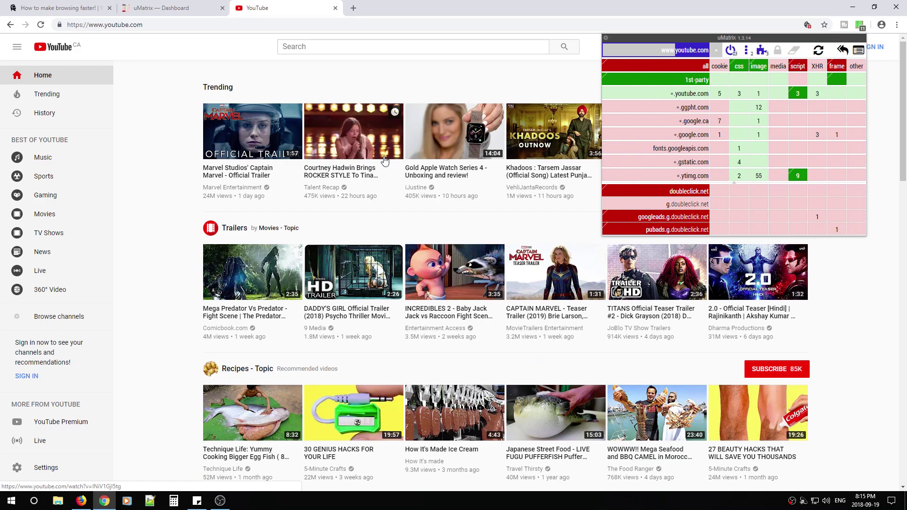
click(61, 9)
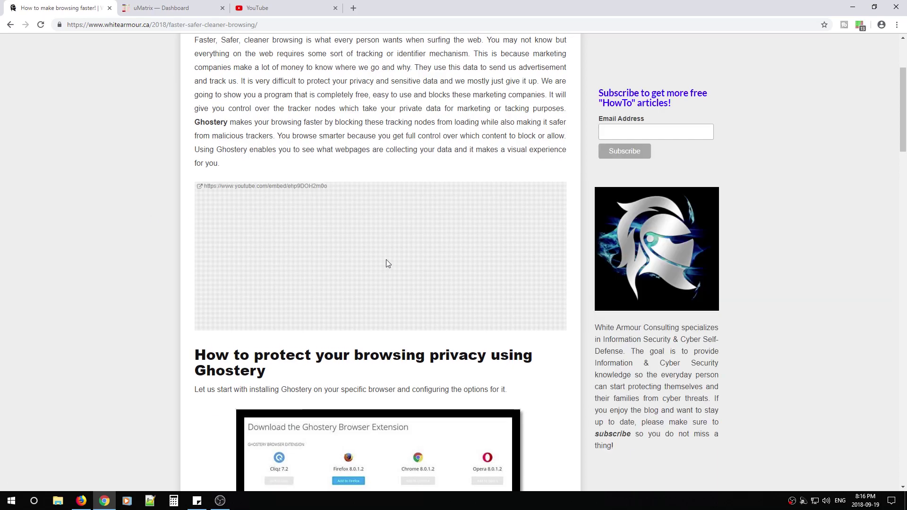
click(859, 24)
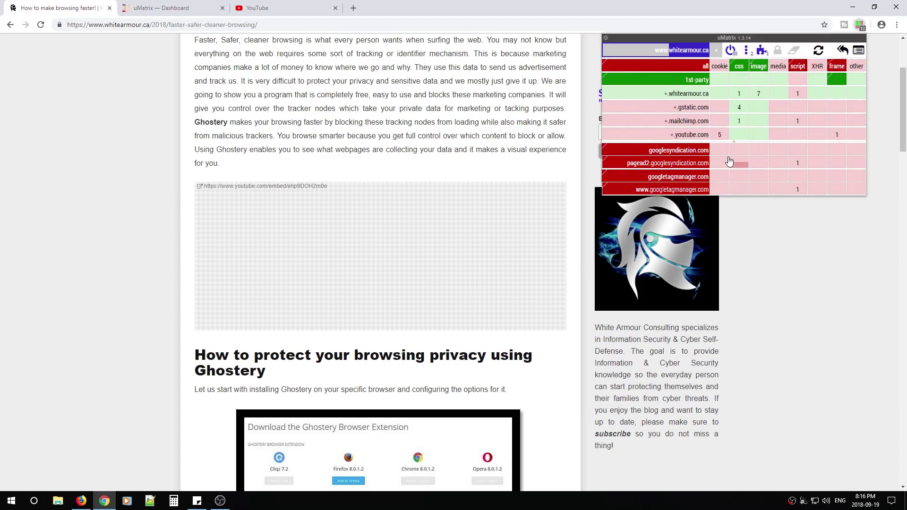
click(627, 98)
click(628, 96)
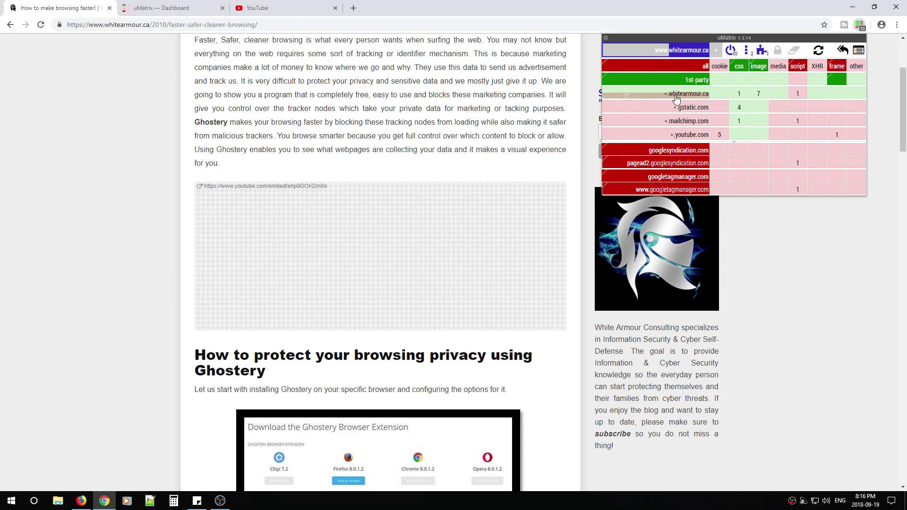
click(627, 138)
click(627, 138)
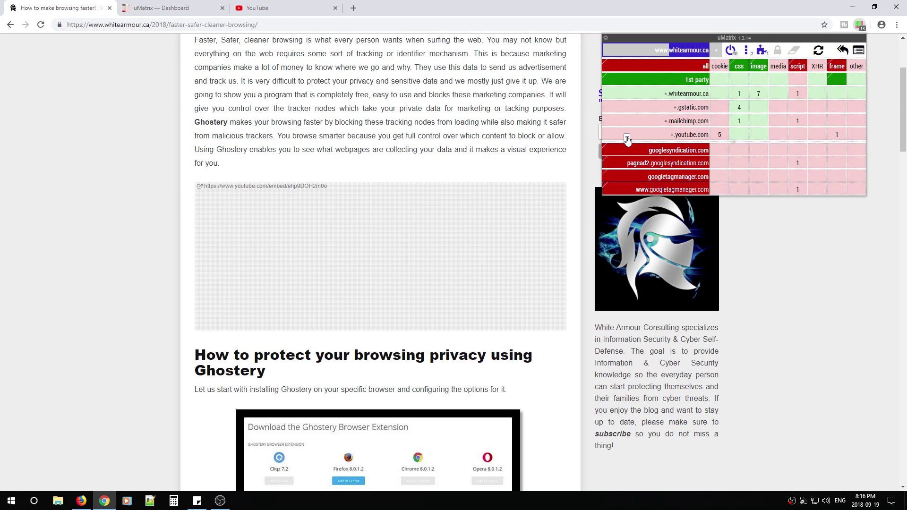
click(266, 9)
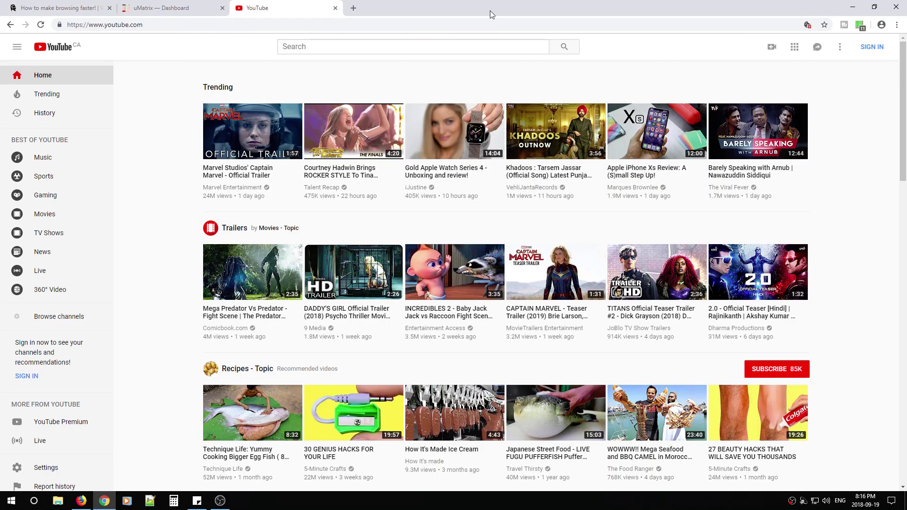
click(860, 25)
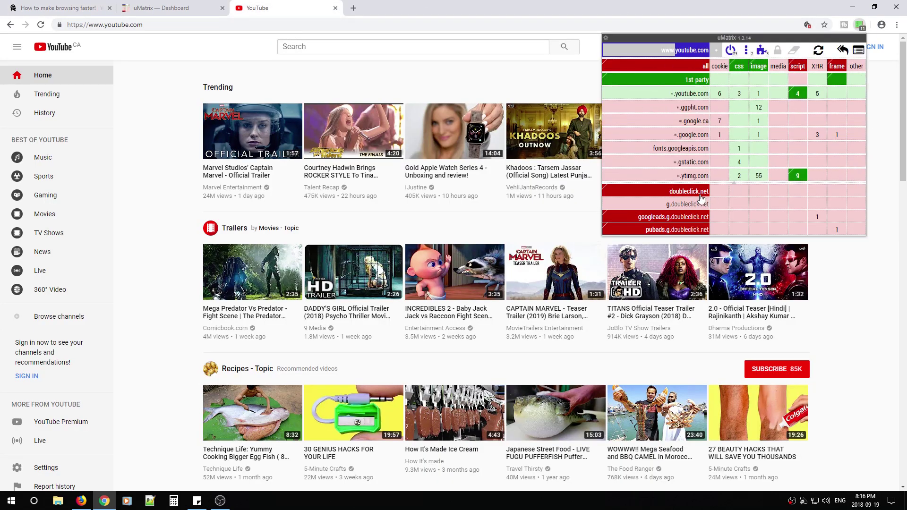